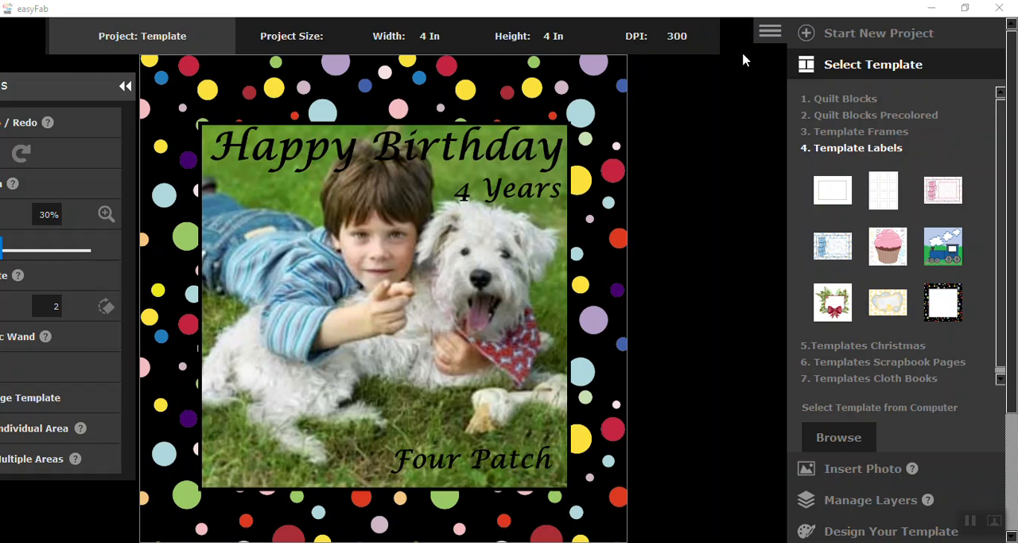
- Start a new Template project and load the black polka-dot frame from the Template Labels category
left_click(806, 33)
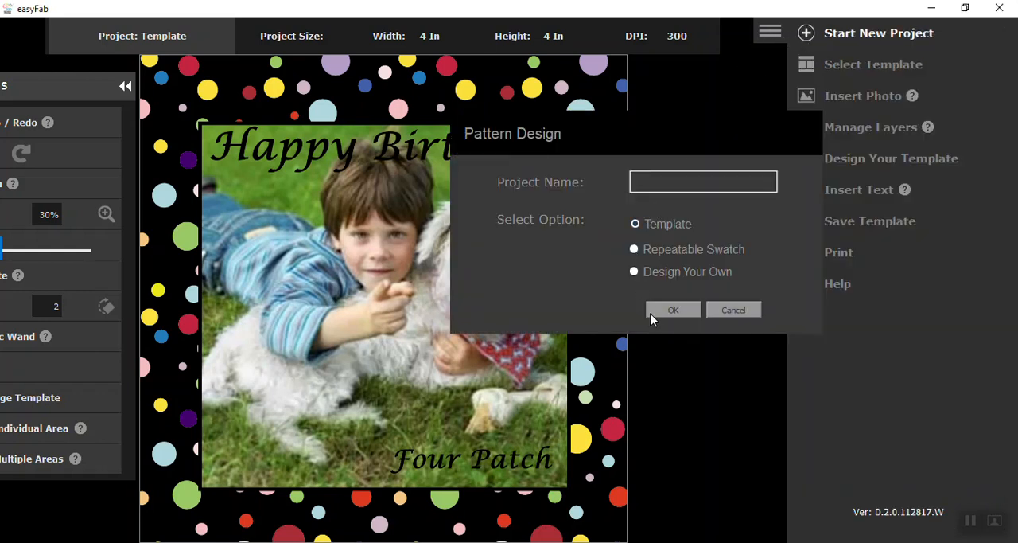
left_click(664, 318)
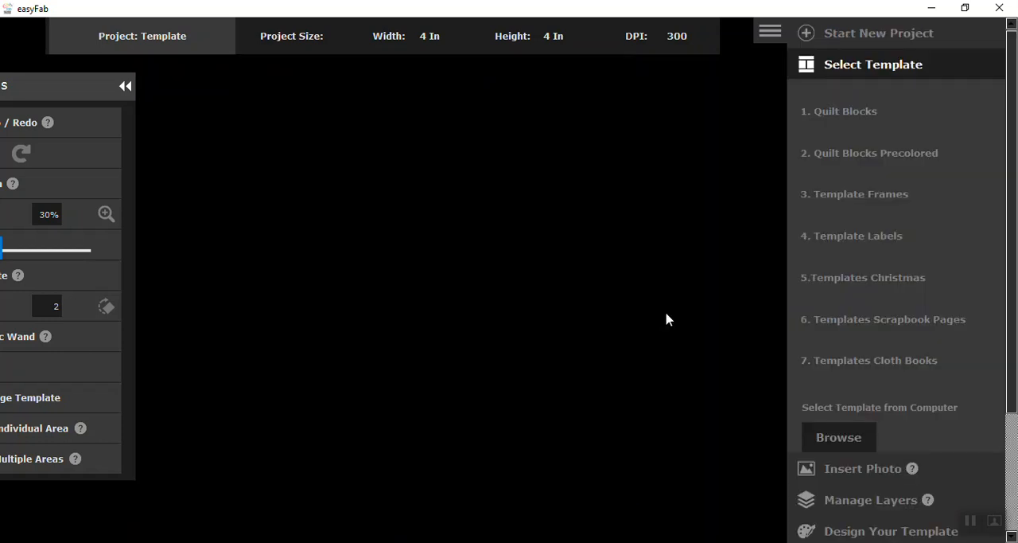
left_click(850, 240)
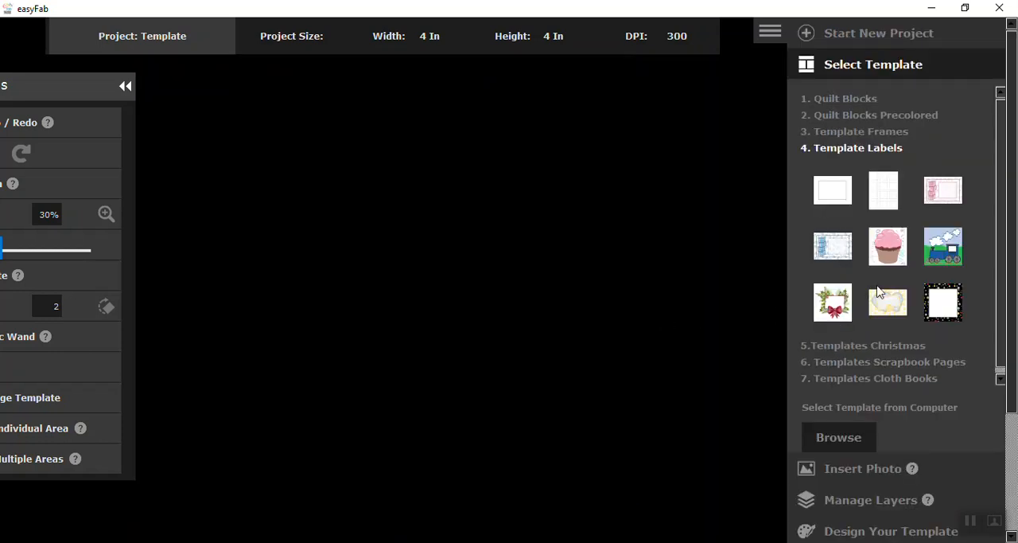
left_click(942, 310)
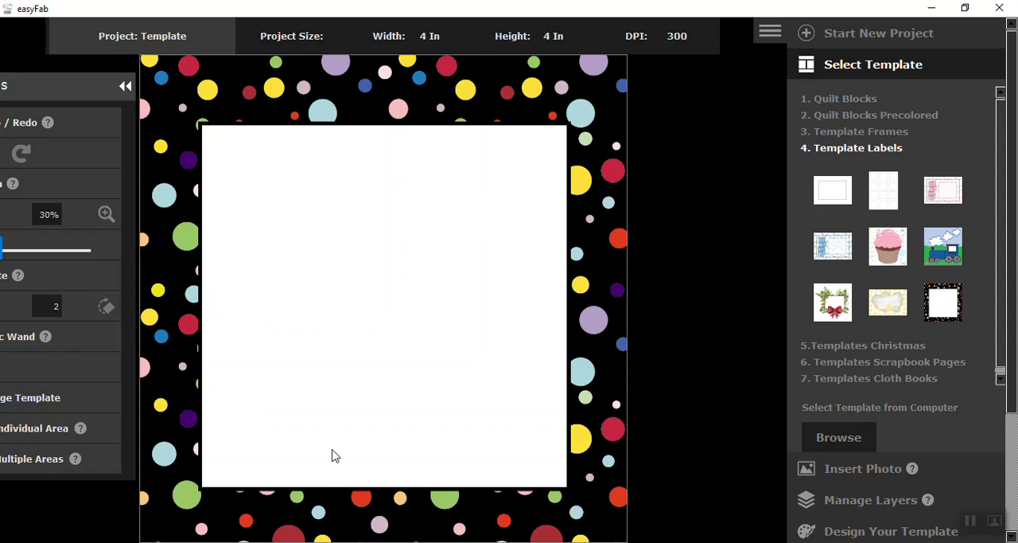
- Make the white center of the polka-dot label transparent with the Magic Wand
left_click_drag(45, 94, 695, 120)
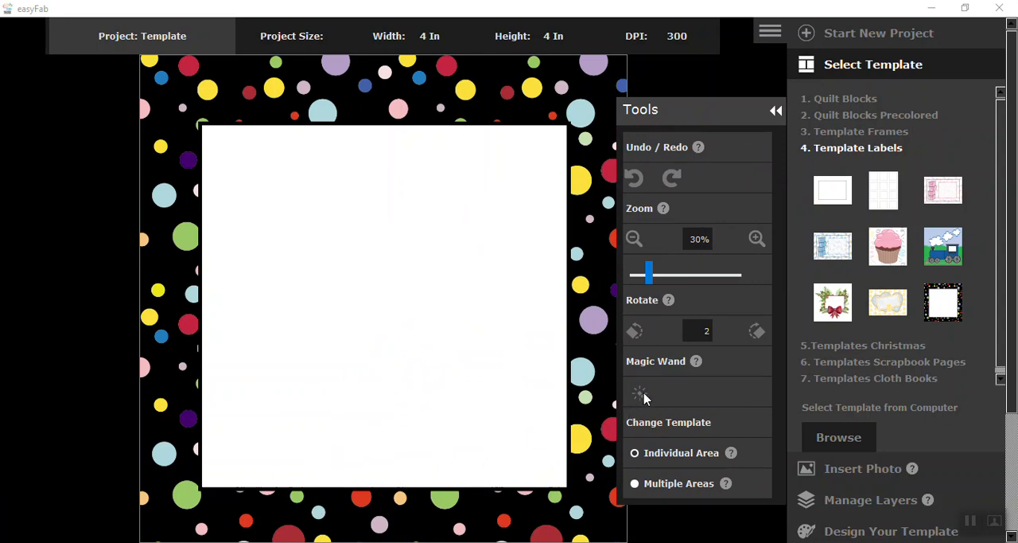
left_click(404, 274)
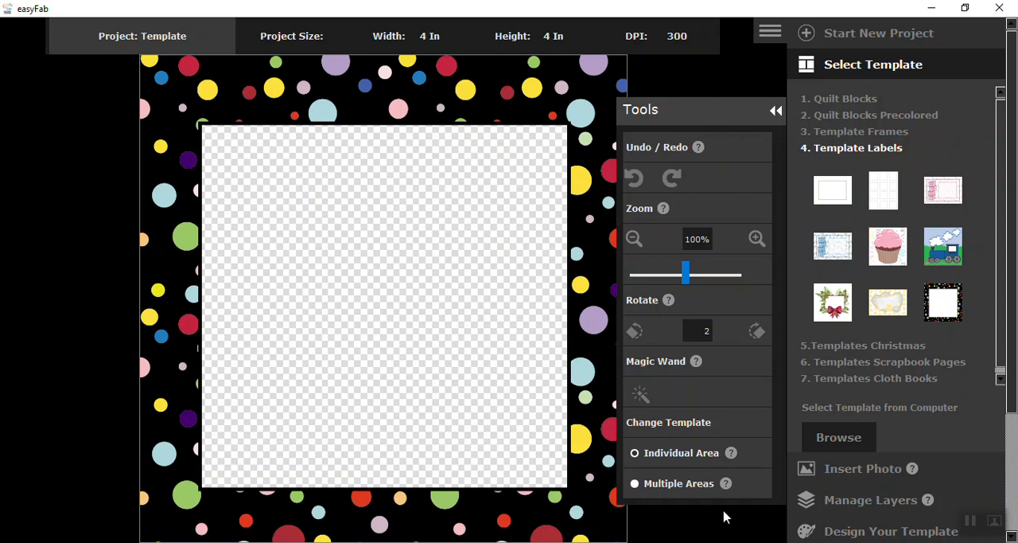
- Insert the photo kids dogs9 from the Template_labels folder into the polka-dot label
left_click(854, 475)
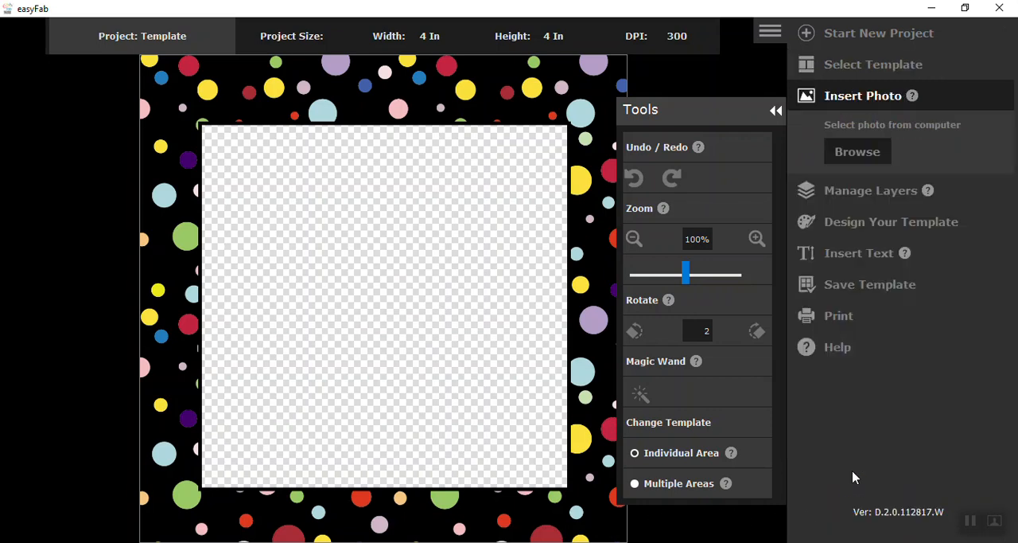
left_click(867, 155)
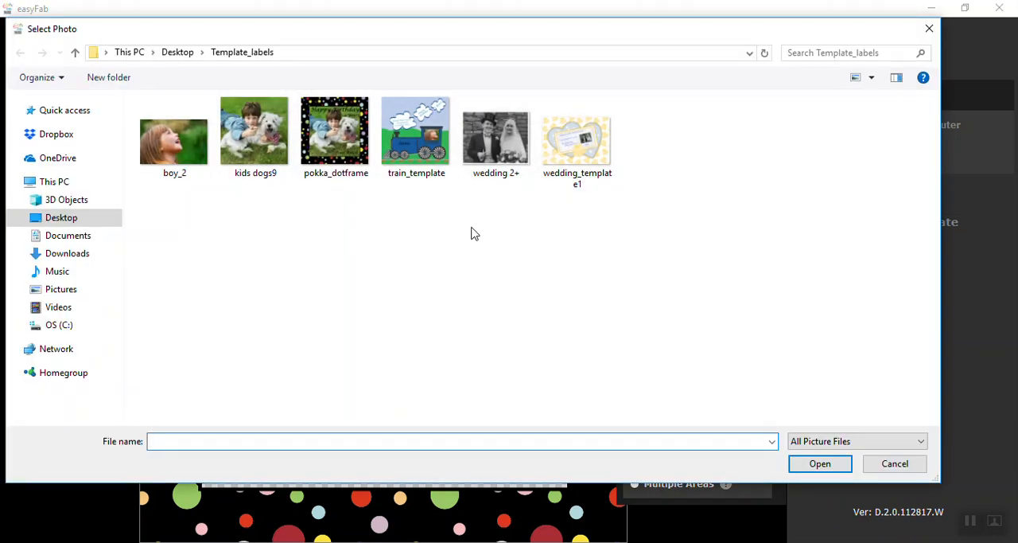
left_click(250, 137)
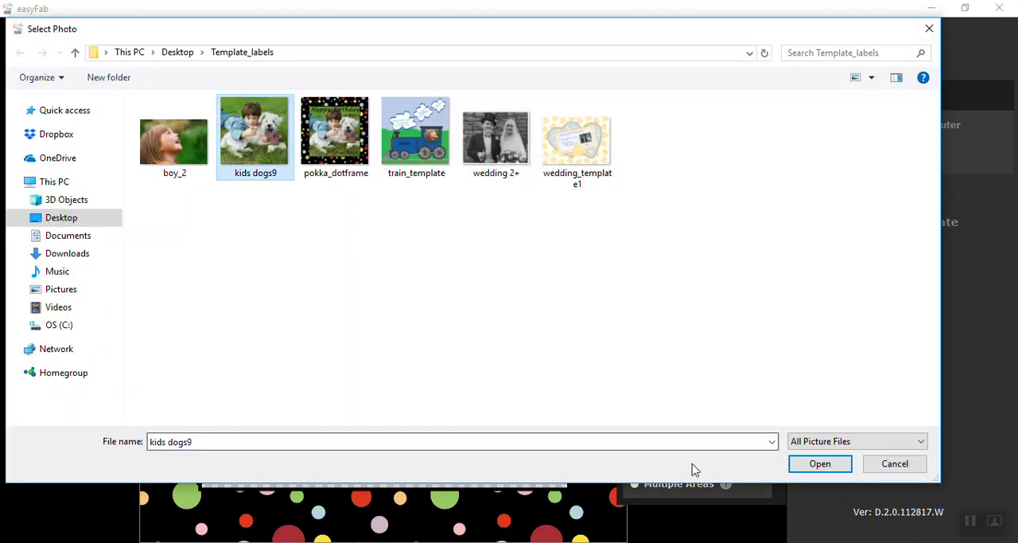
left_click(819, 465)
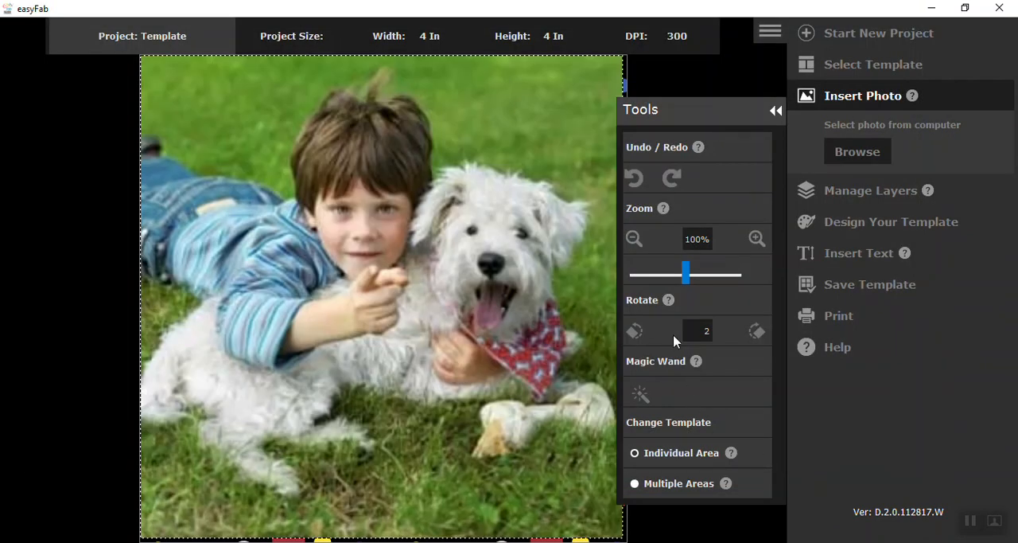
- Reduce the kids dogs9 photo to 81% and move its layer behind the polka-dot template
left_click(634, 239)
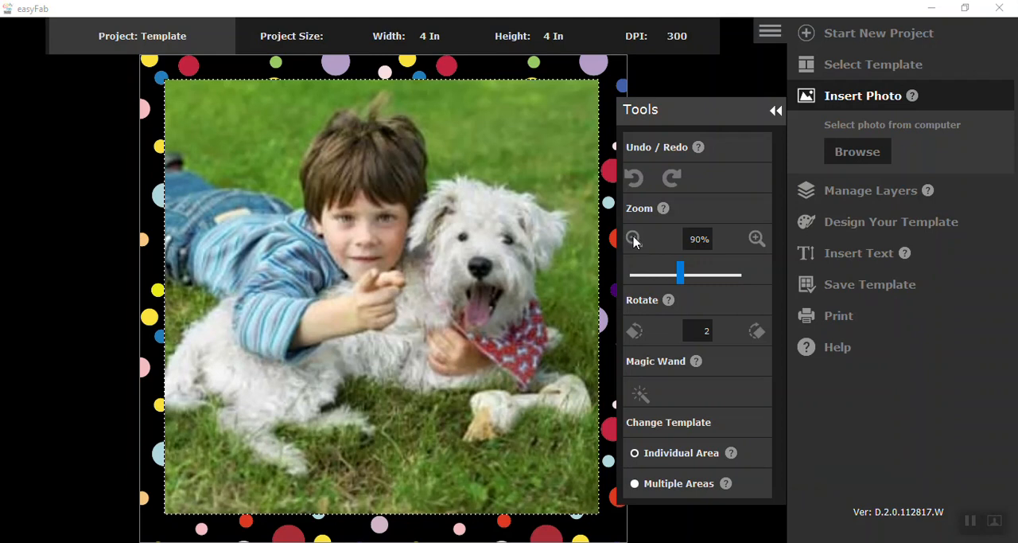
left_click(634, 239)
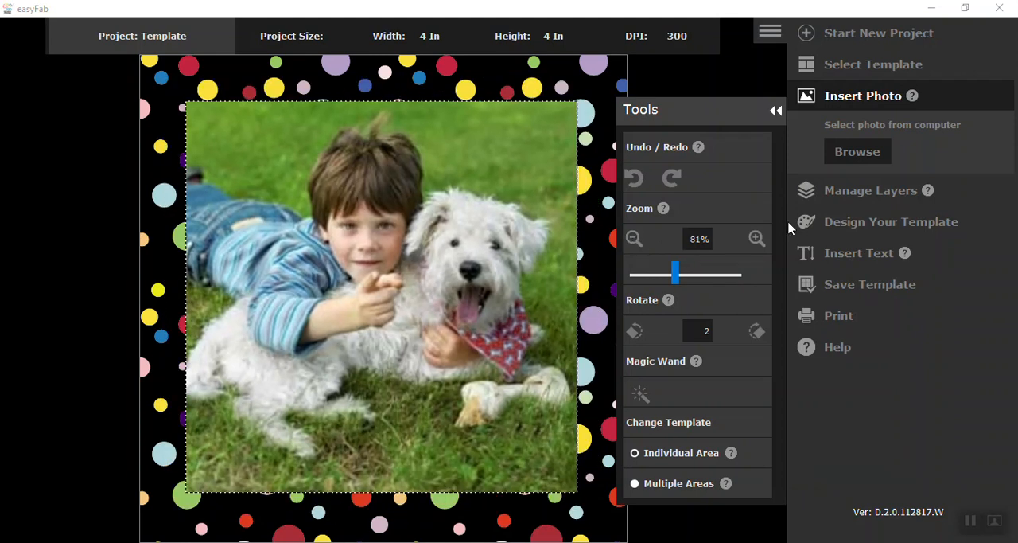
left_click(846, 197)
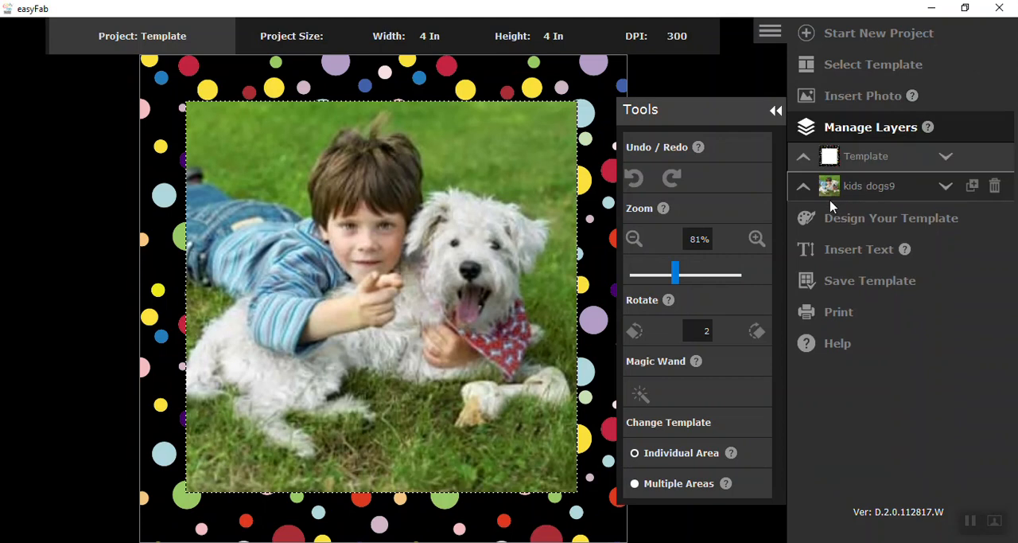
left_click(803, 187)
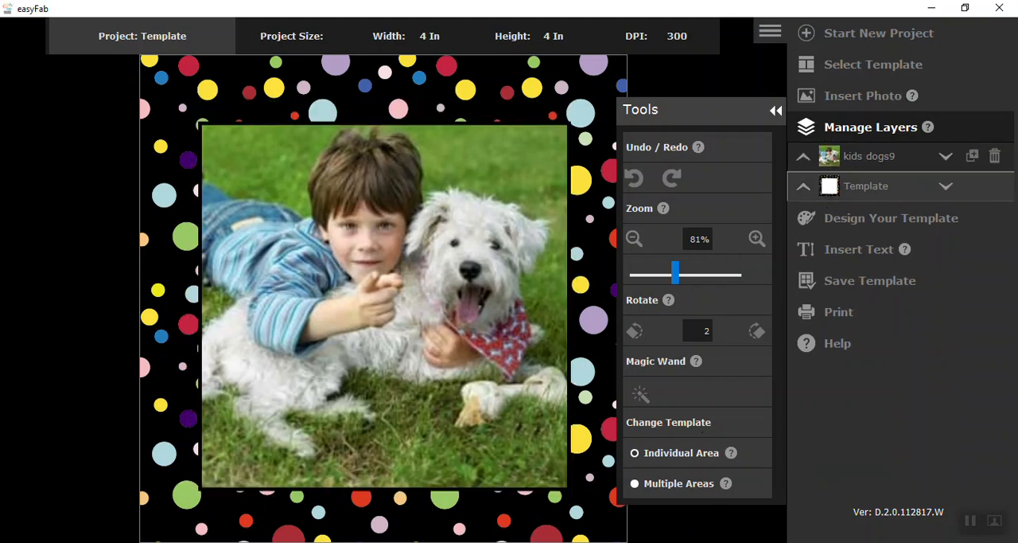
- Start another new Template project and load the pokka_dotframe image from the computer as its template
left_click(811, 33)
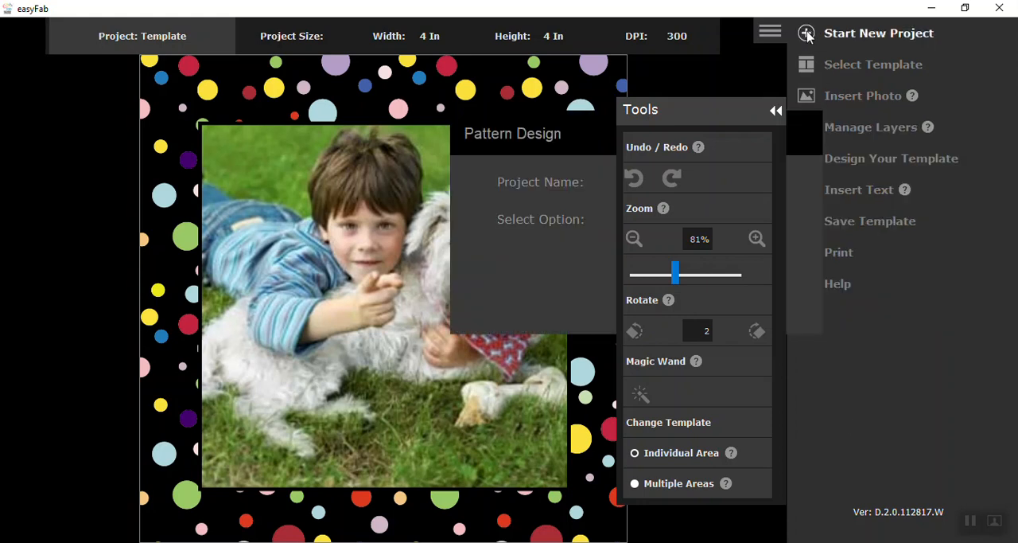
left_click_drag(682, 110, 71, 119)
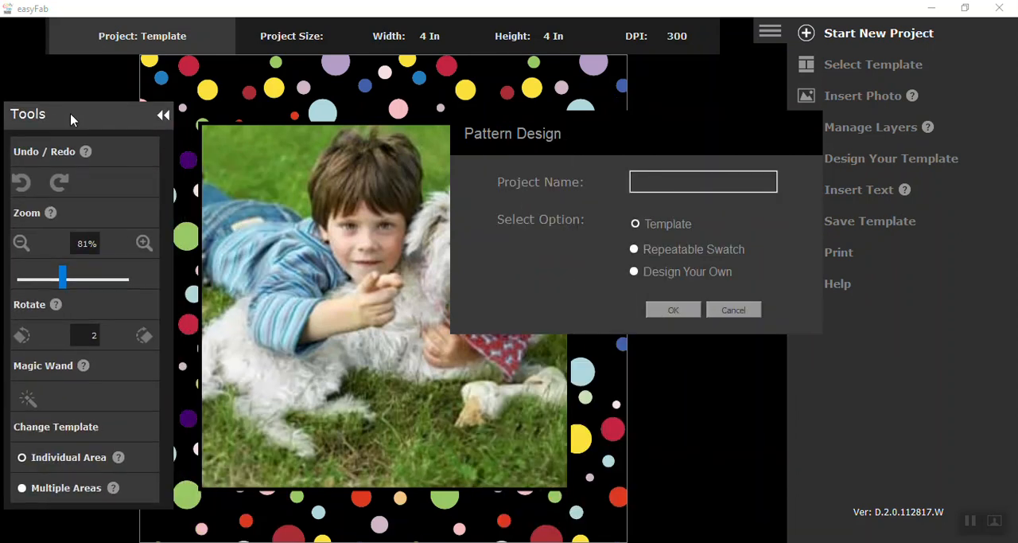
left_click(673, 310)
left_click(841, 447)
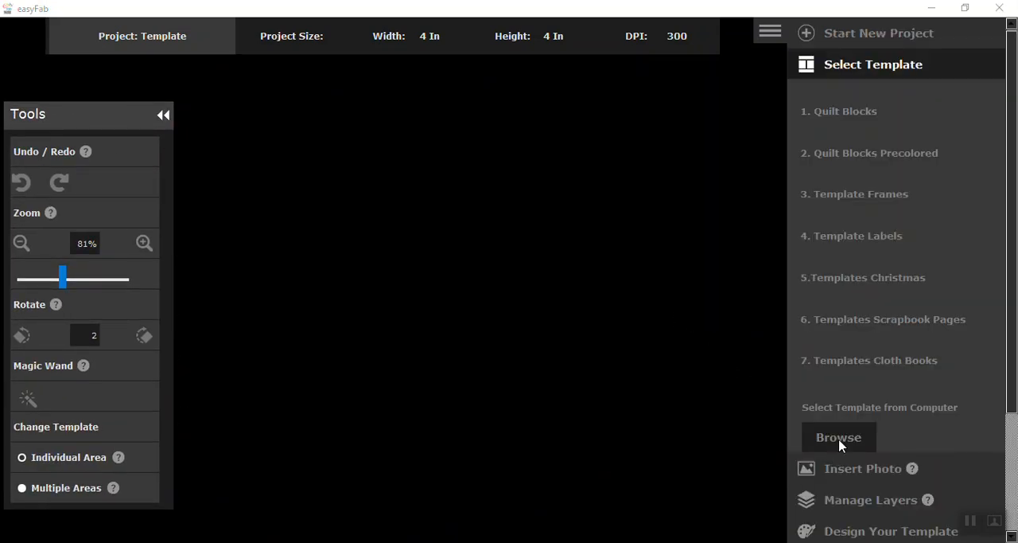
left_click(320, 133)
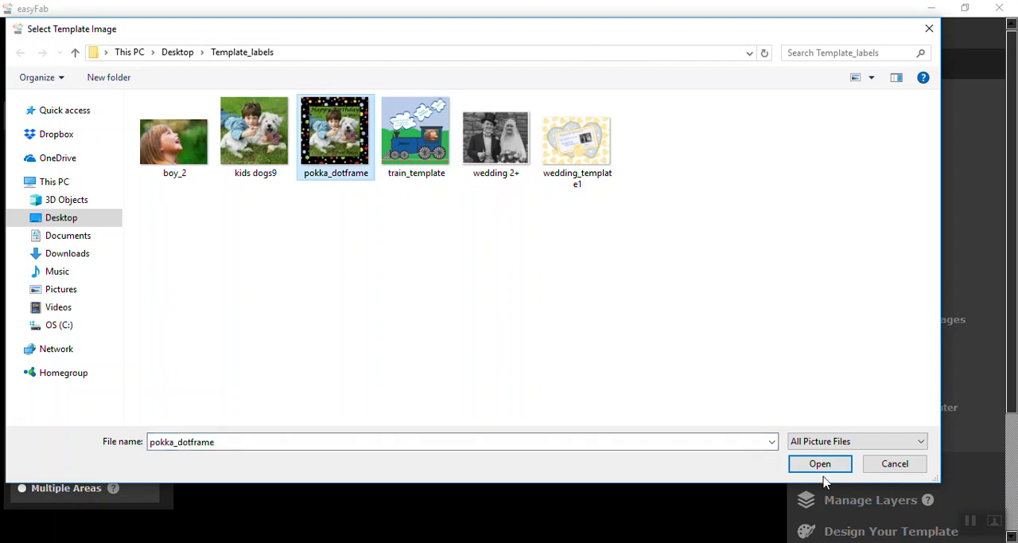
left_click(821, 469)
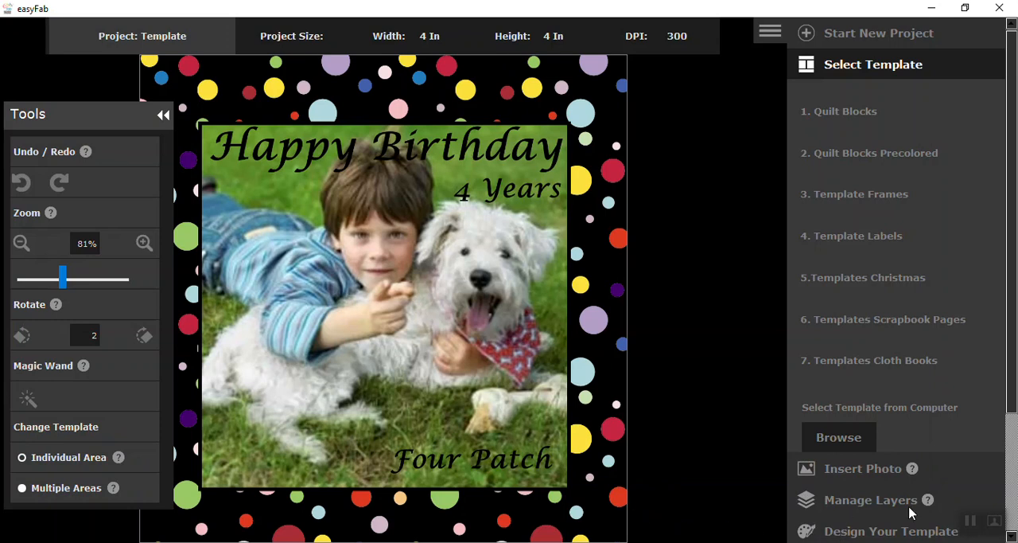
- Show the text insertion options for the finished birthday label
left_click_drag(1013, 401, 1015, 442)
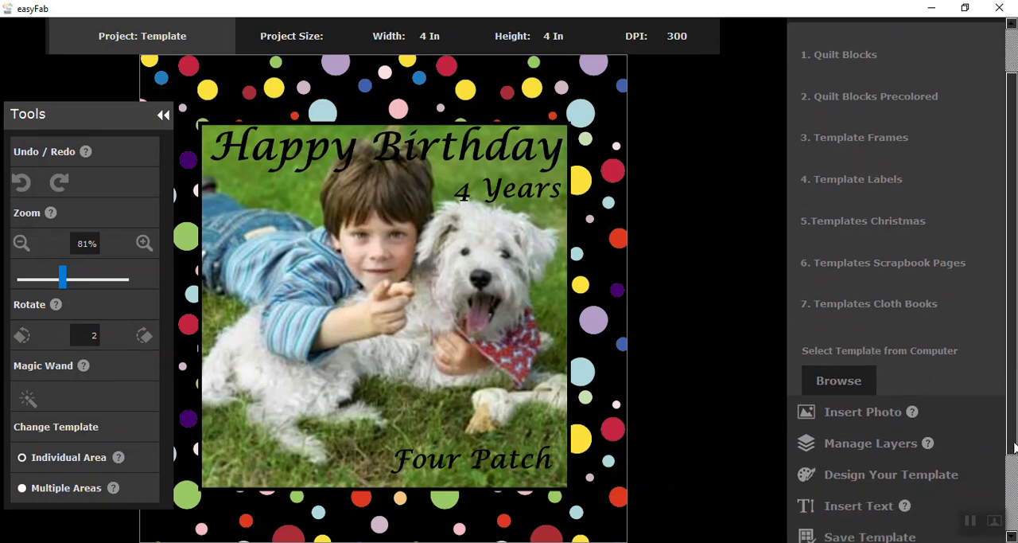
left_click(897, 503)
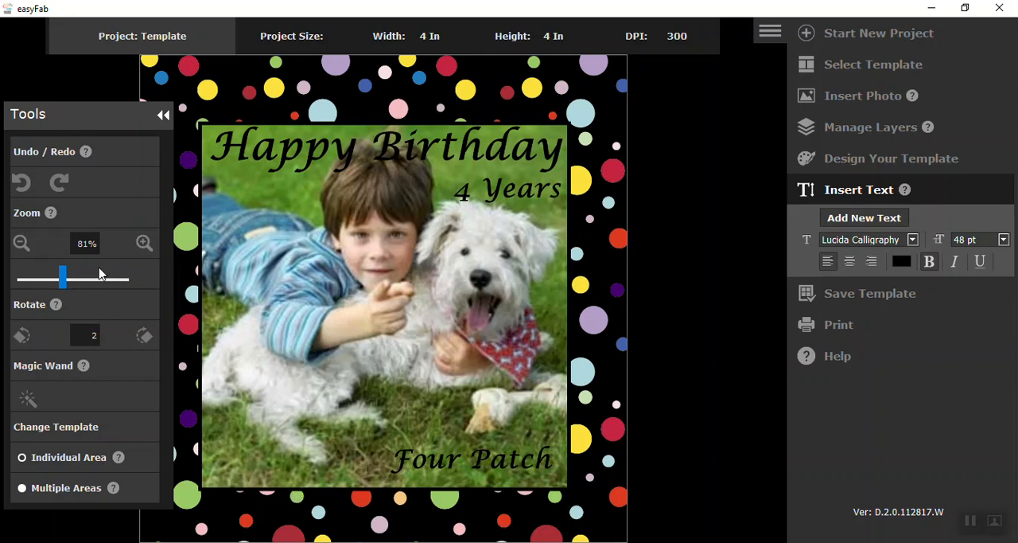
mouse_move(94, 129)
left_mouse_down()
mouse_move(203, 157)
mouse_move(241, 183)
mouse_move(92, 113)
left_mouse_up()
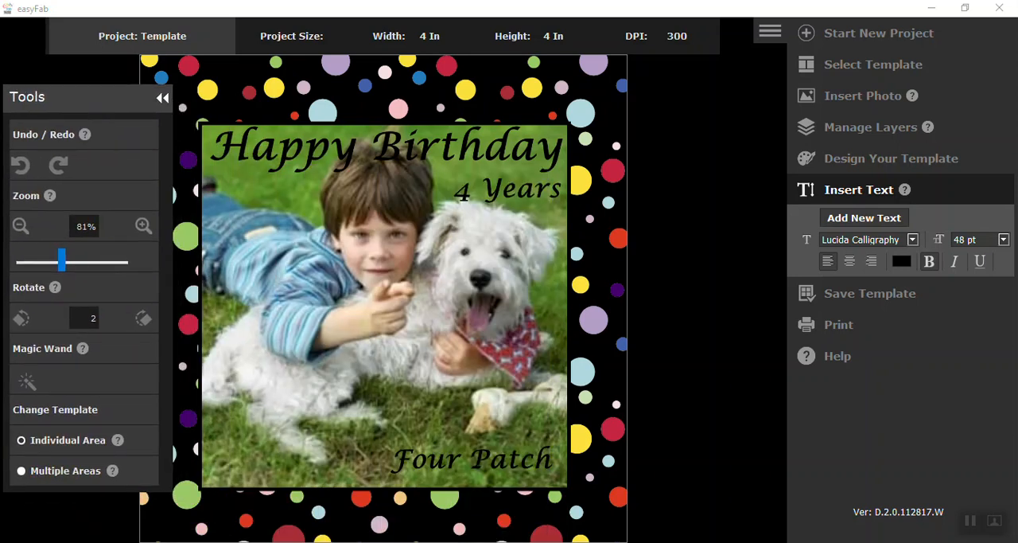
- Start a new Template project and load the blue train label from the Template Labels category
left_click(804, 38)
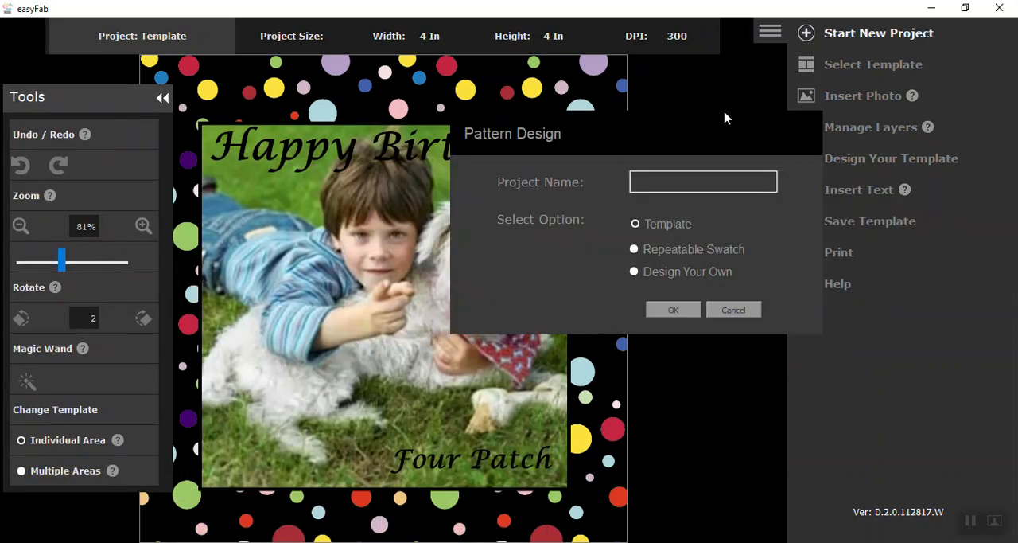
left_click(673, 310)
left_click(839, 239)
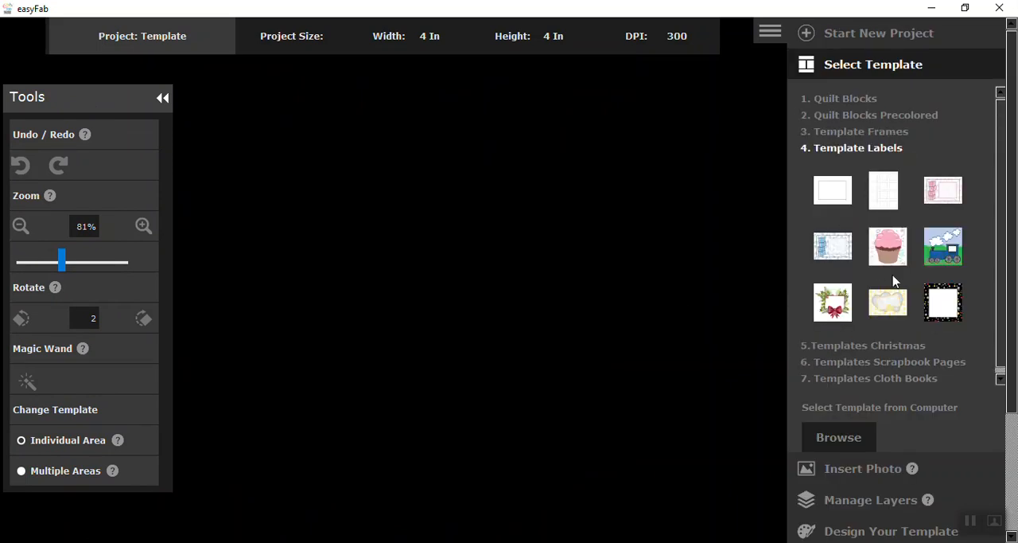
left_click(943, 249)
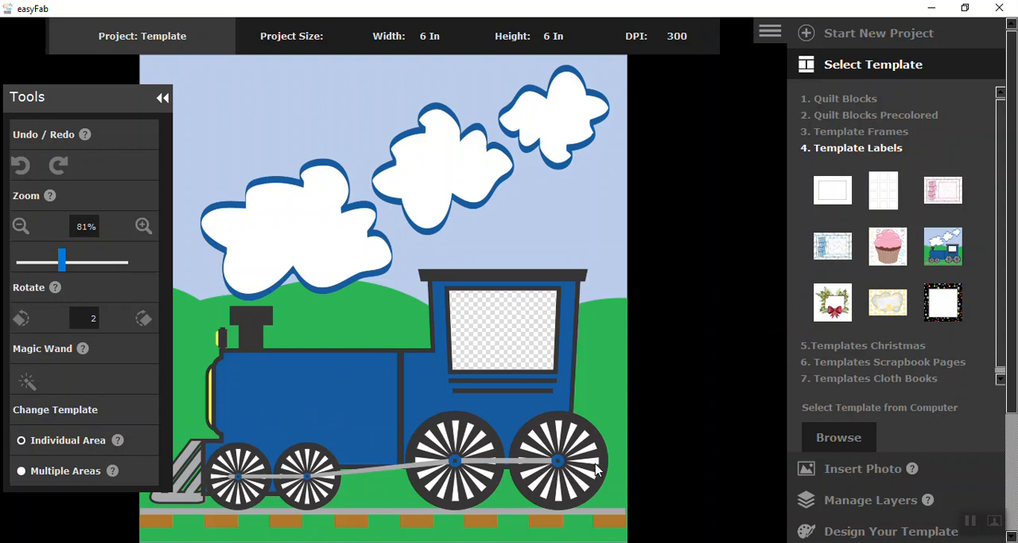
- Insert the photo boy_2 from the Template_labels folder into the train label
left_click(848, 475)
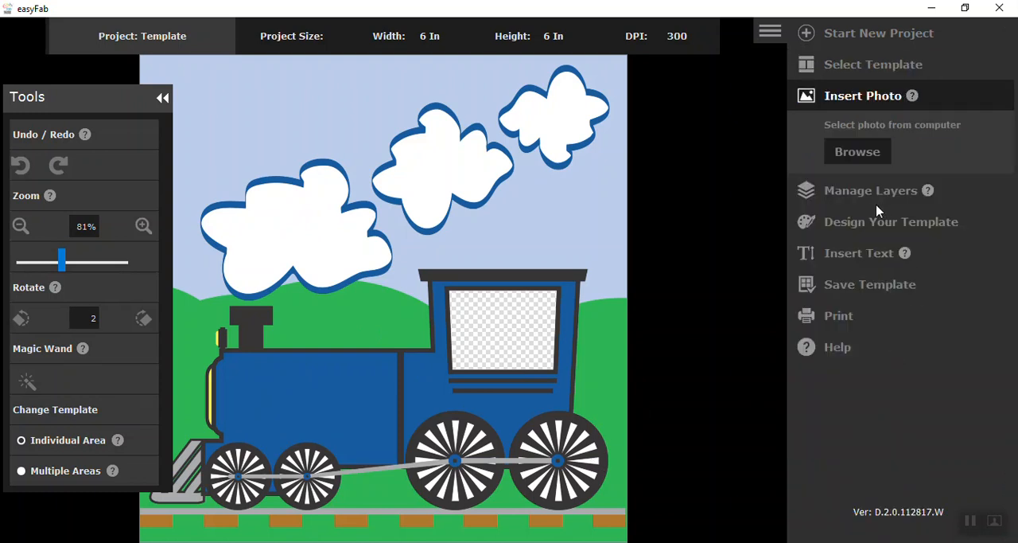
left_click(866, 156)
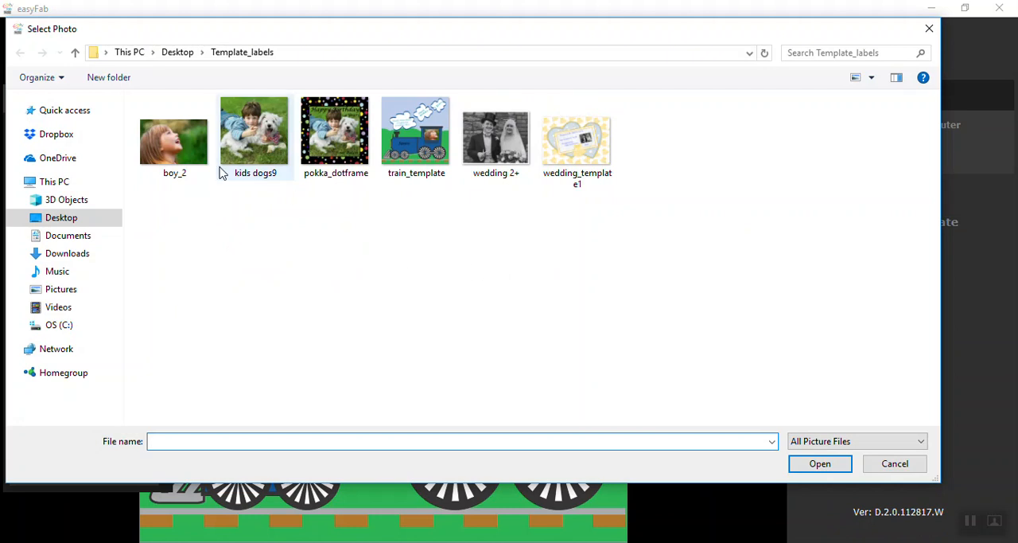
left_click(173, 143)
left_click(820, 464)
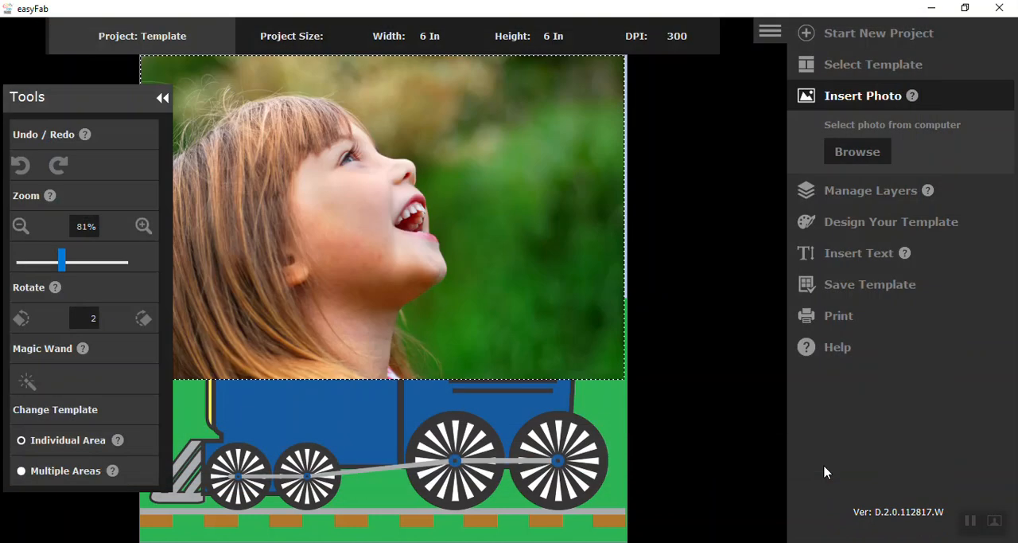
- Scale the boy_2 photo to 30% and fit it behind the template in the train's cab window
left_click_drag(49, 269, 41, 268)
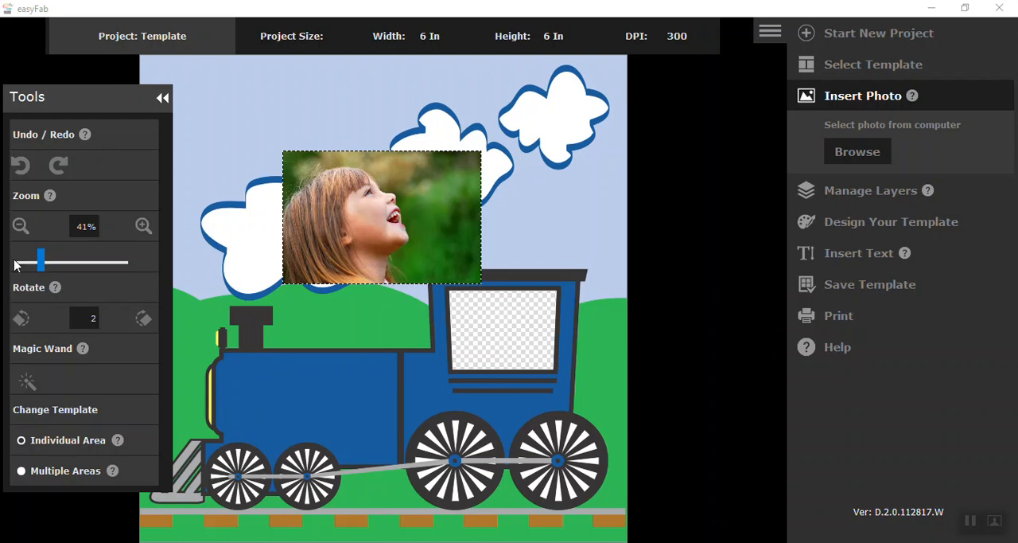
left_click_drag(382, 206, 566, 350)
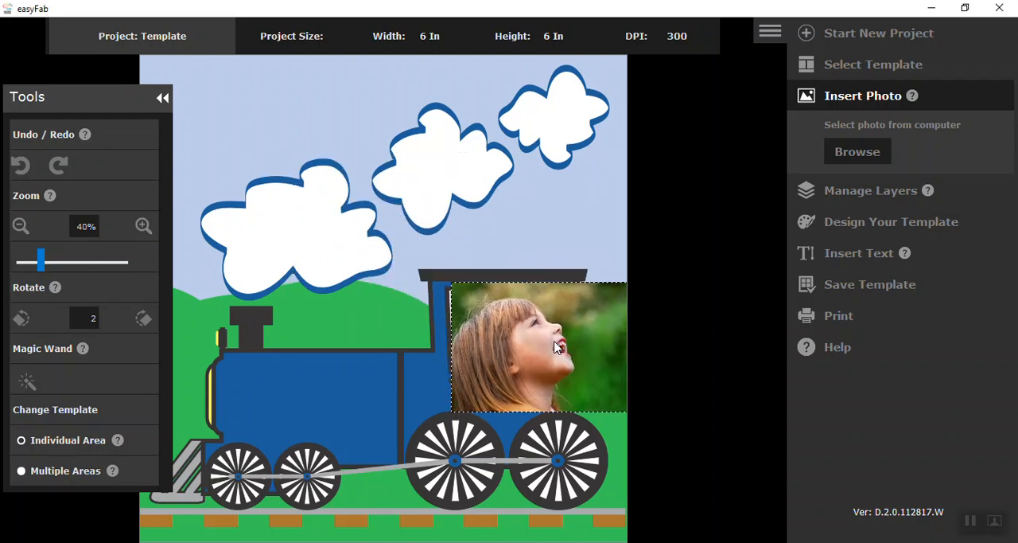
left_click_drag(38, 267, 32, 268)
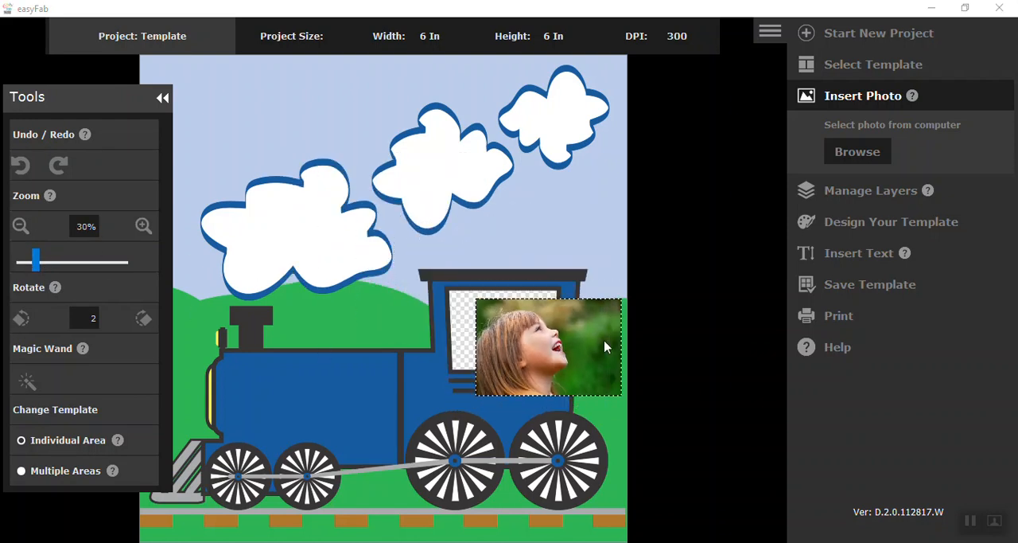
left_click_drag(604, 346, 573, 334)
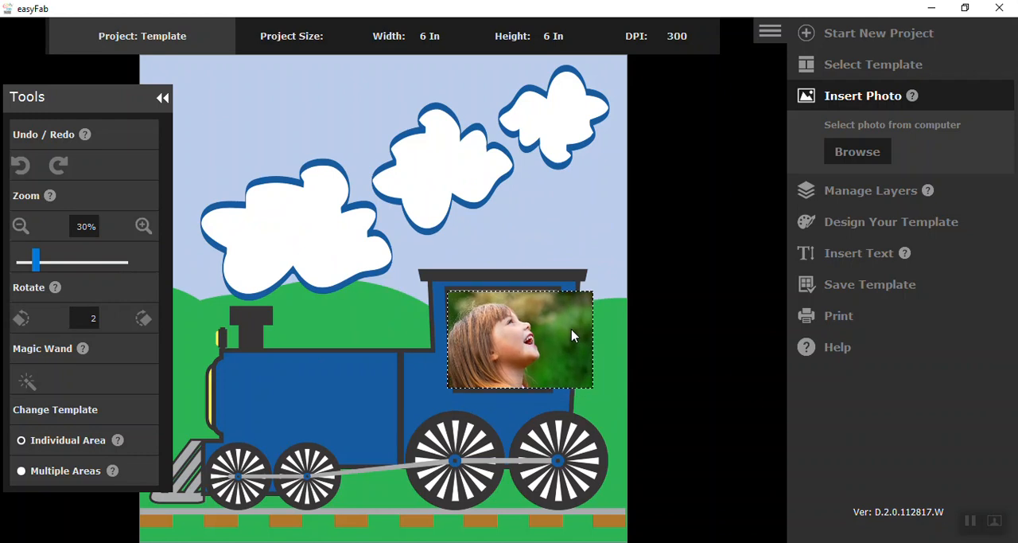
left_click(857, 193)
left_click(804, 187)
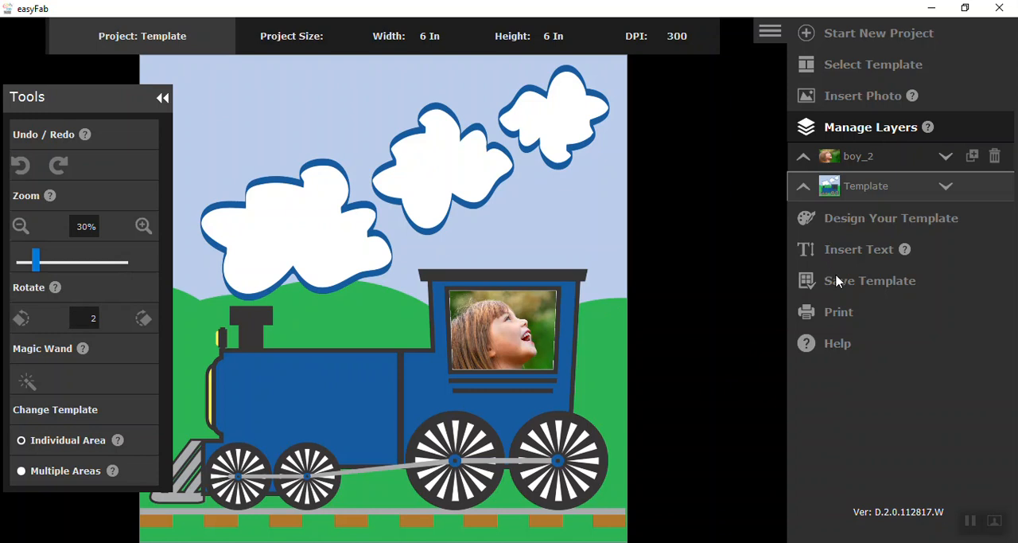
- Set the color for new text to bright blue, RGB 20, 114, 255
left_click(860, 253)
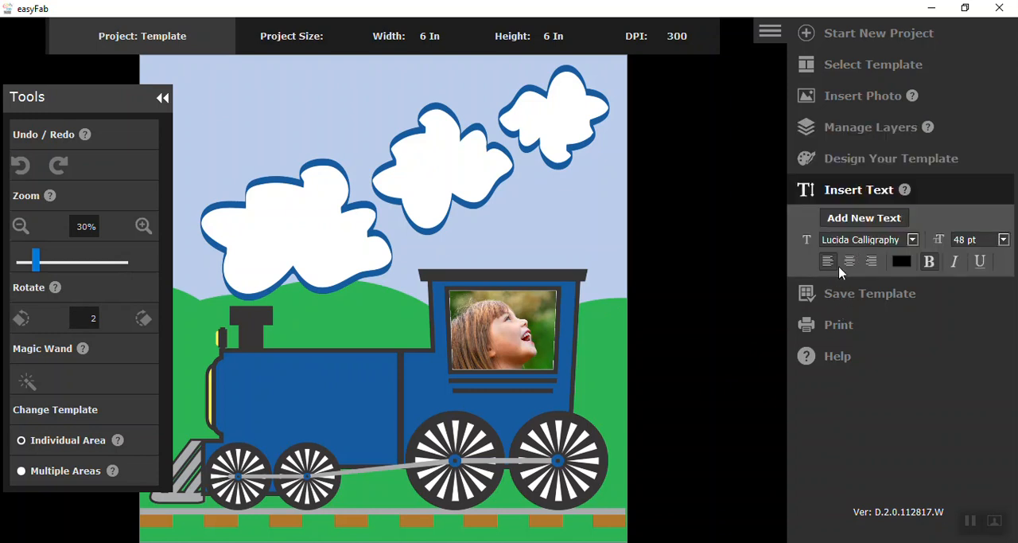
left_click(901, 267)
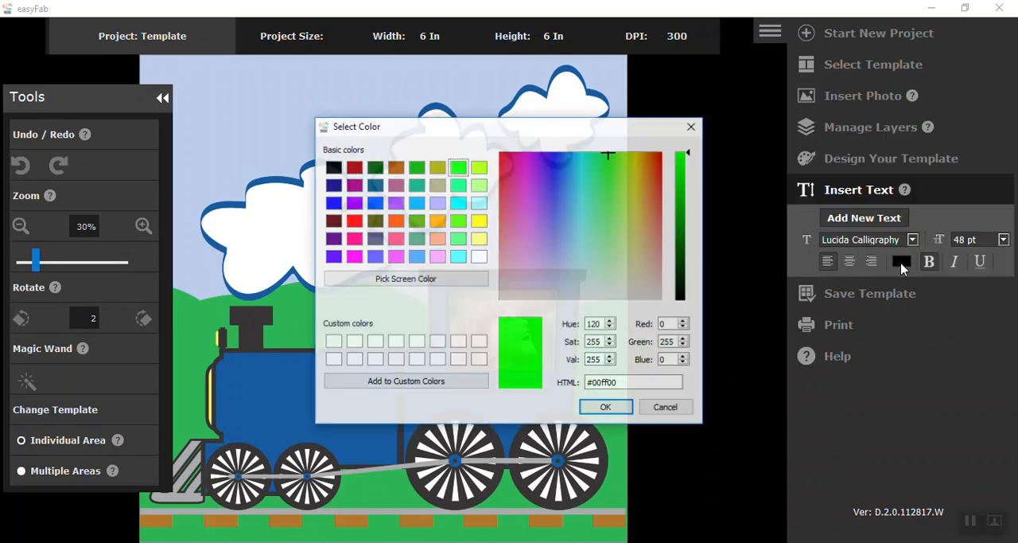
left_click(565, 163)
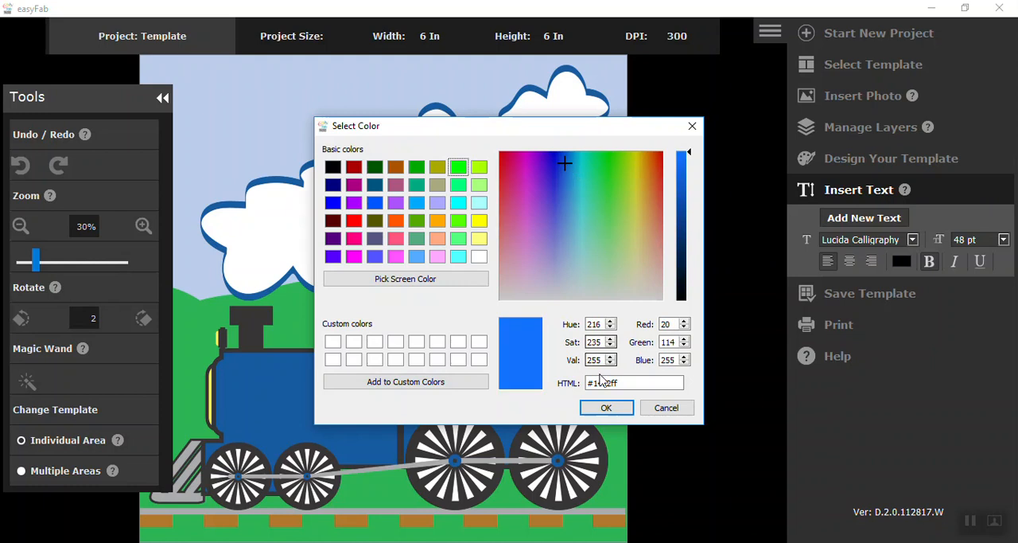
left_click(606, 408)
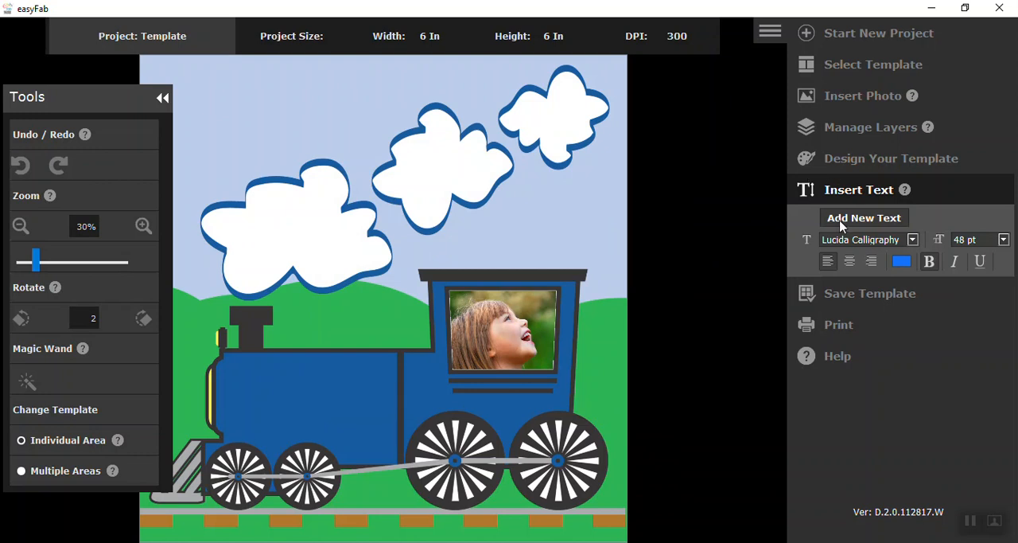
- Add the two-line text "Shaded Nine Patch" in the largest smoke cloud, with "Patch" on the second line
left_click(234, 236)
type("Shaded")
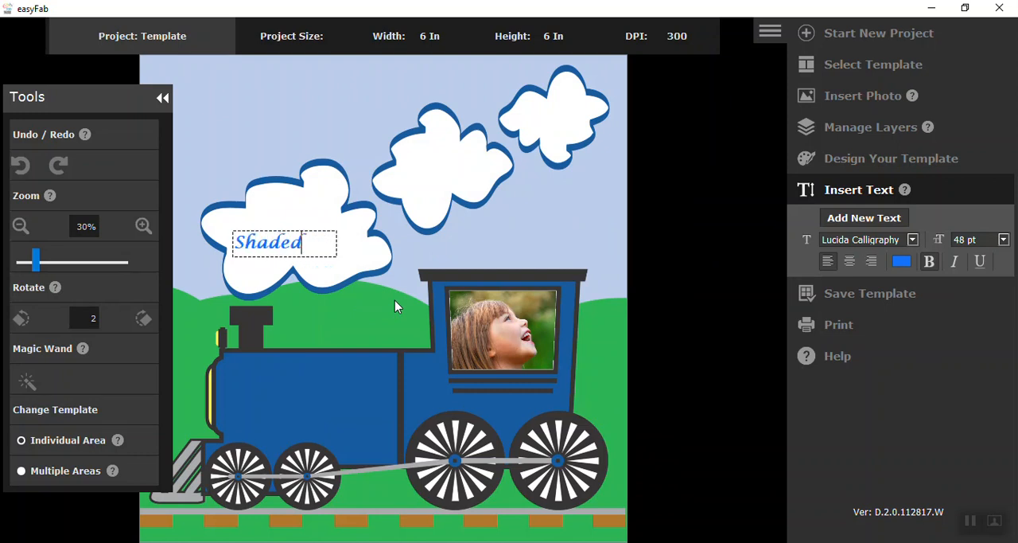
type(" Nine")
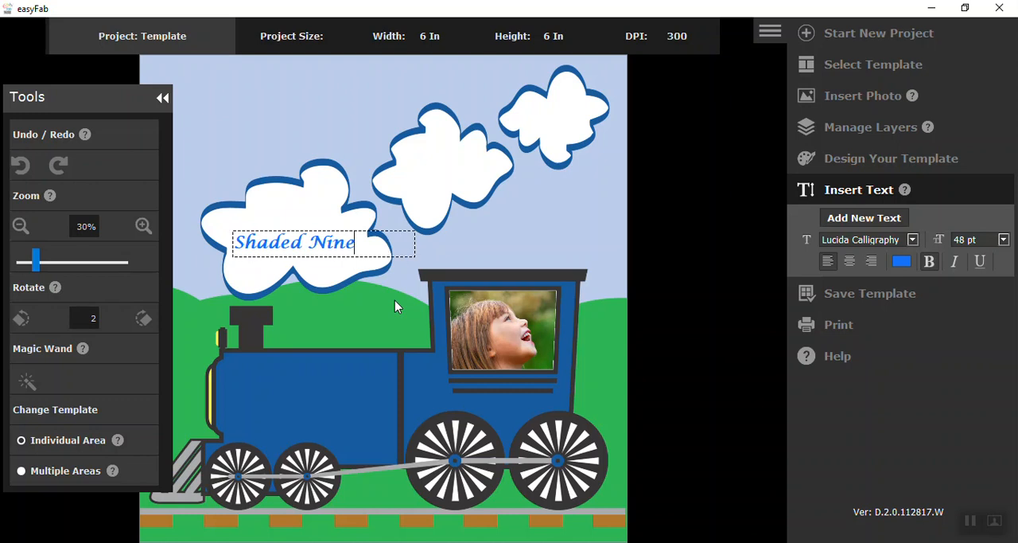
key("Return")
type("P")
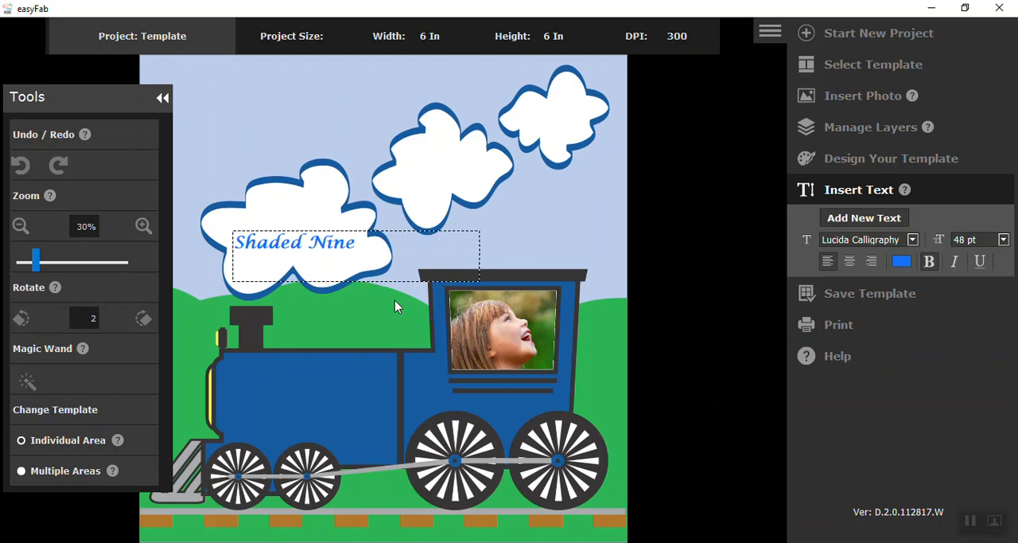
type("atch")
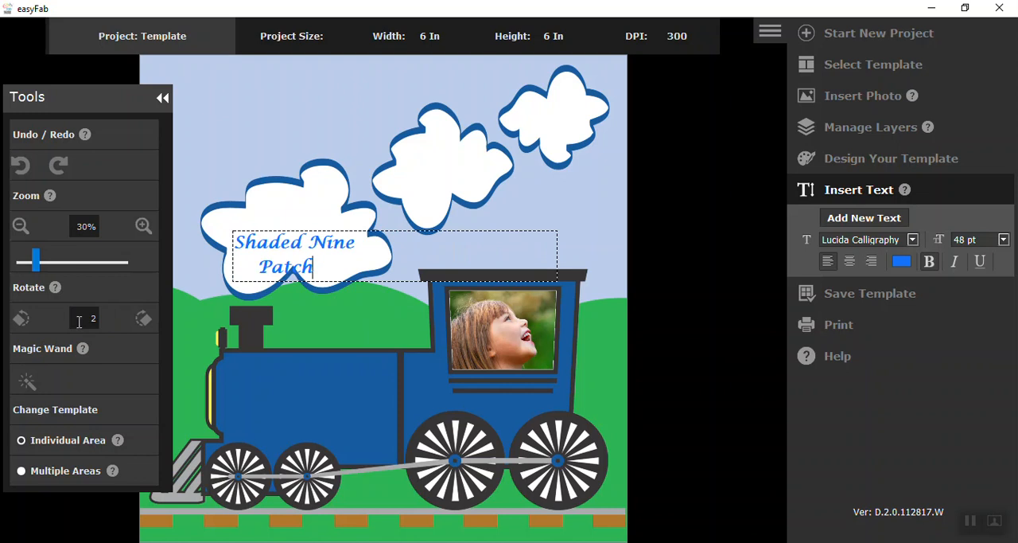
- Rotate the "Shaded Nine Patch" text counterclockwise to slant upward and center it within the largest cloud
left_click(22, 321)
left_click(22, 321)
left_click(22, 321)
left_click(22, 320)
left_click(22, 320)
left_click(22, 321)
left_click(23, 320)
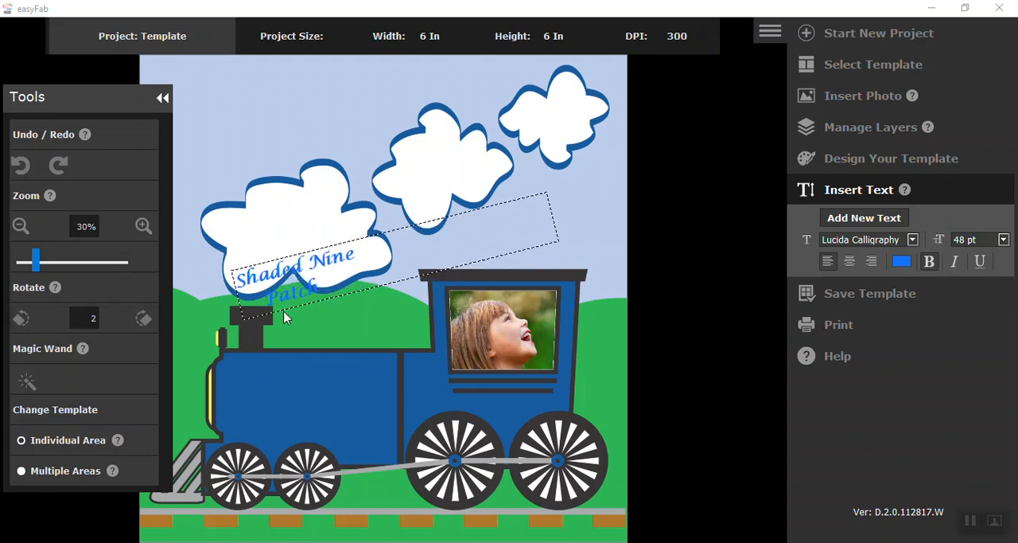
left_click_drag(353, 275, 347, 216)
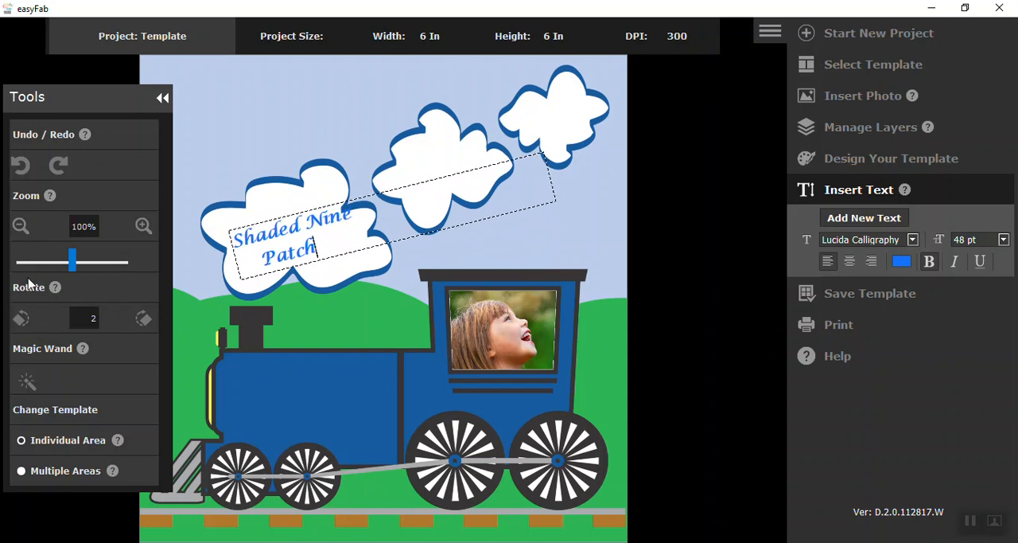
left_click(29, 320)
left_click(29, 320)
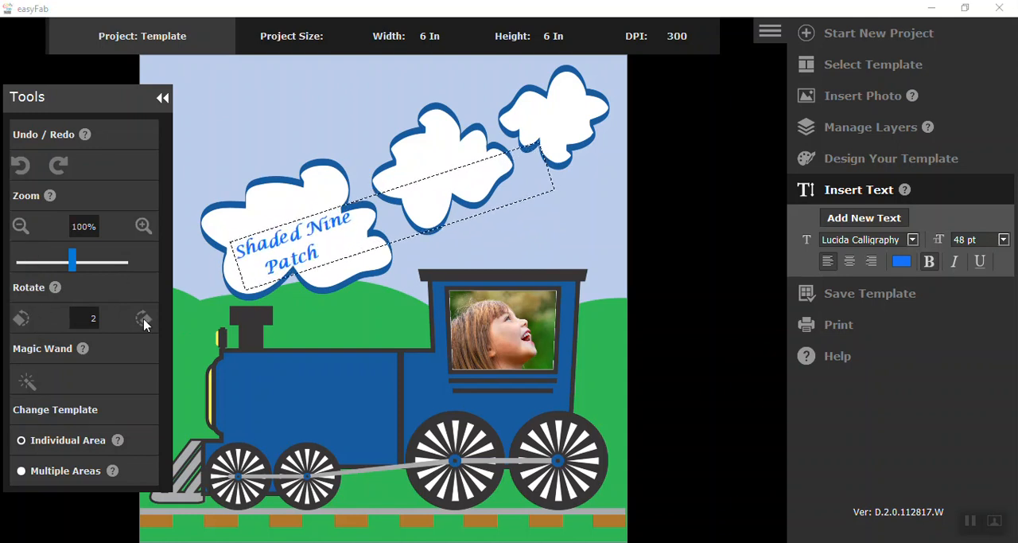
left_click_drag(344, 250, 332, 228)
left_click(358, 297)
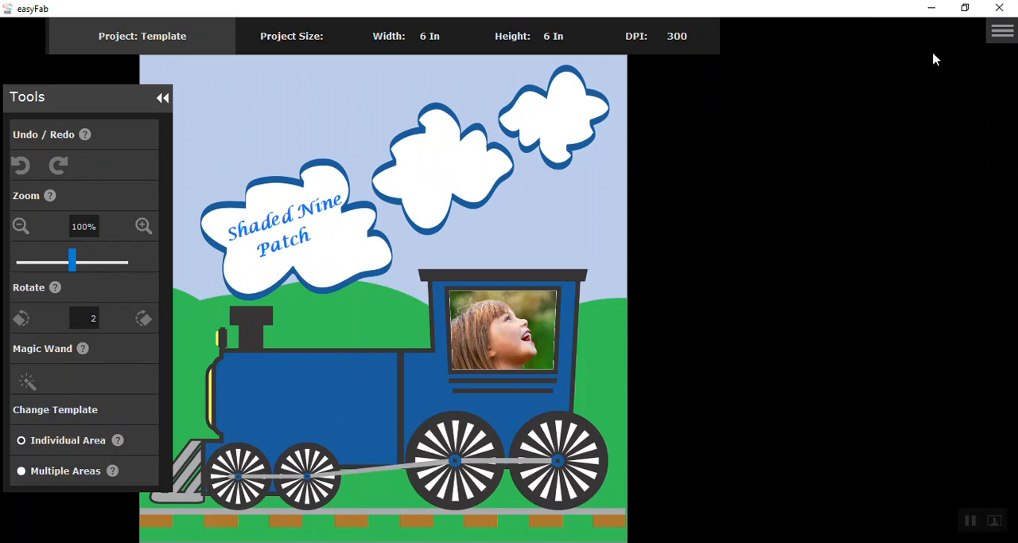
- Start a new Template project and load the finished label train_template from the Template_labels folder on the computer
left_click(1004, 34)
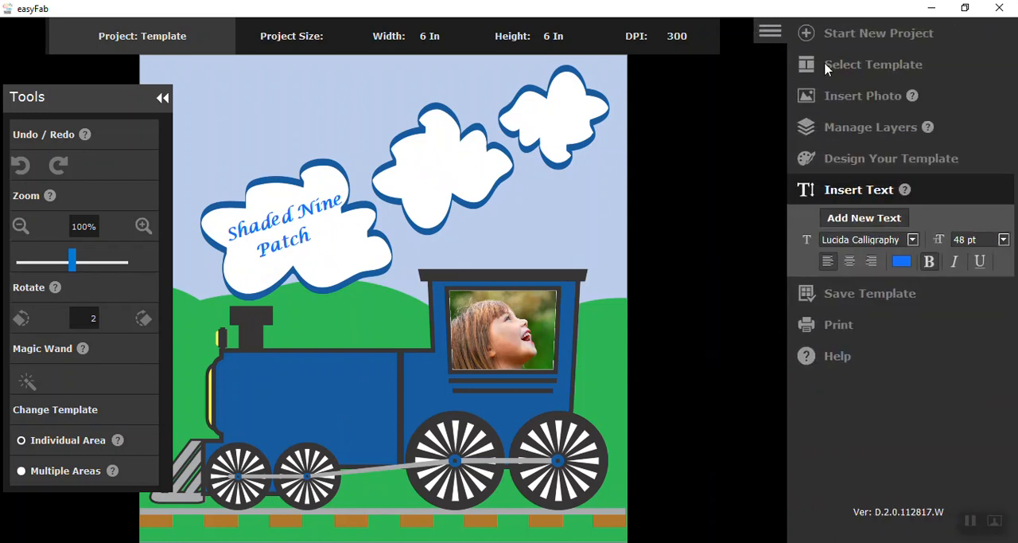
left_click(841, 38)
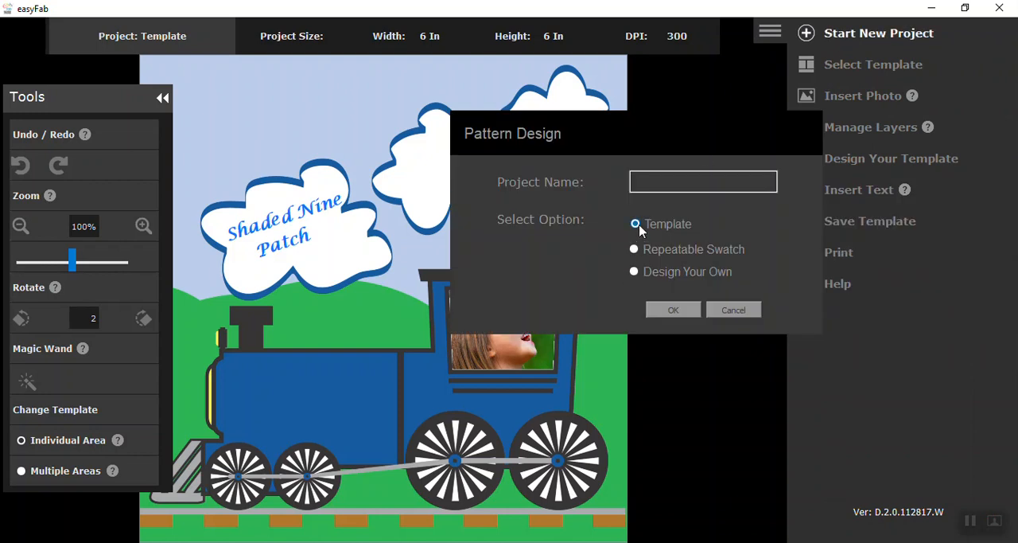
left_click(673, 311)
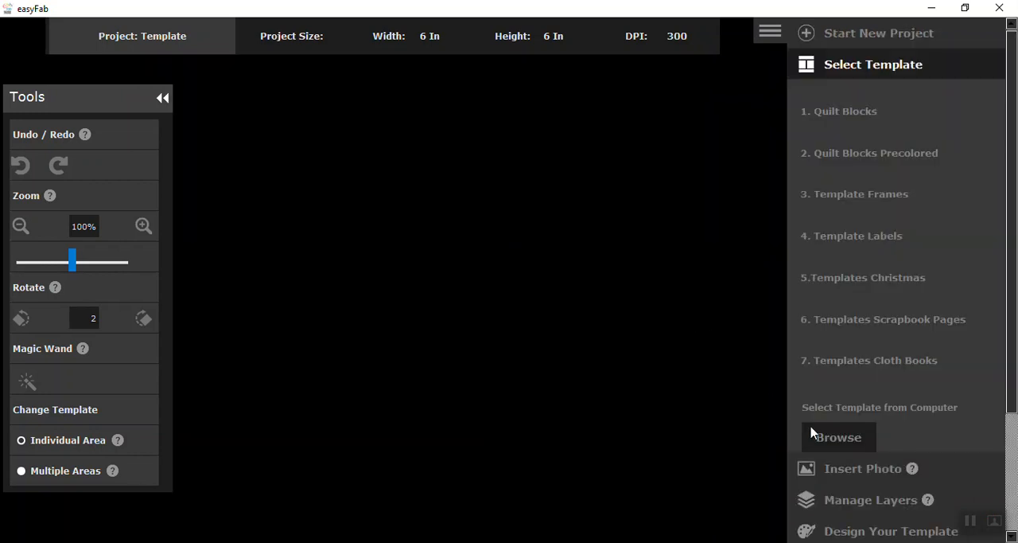
left_click(840, 446)
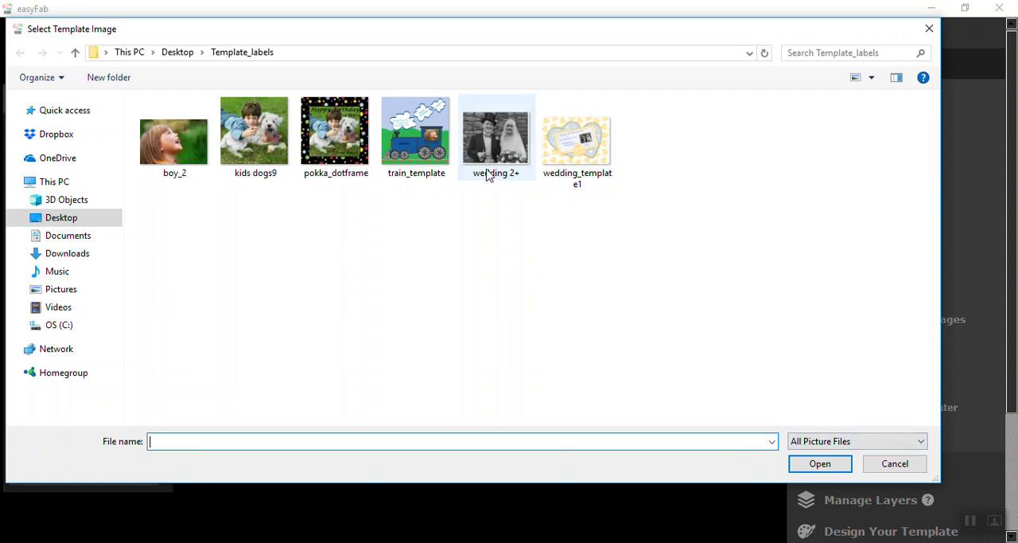
left_click(446, 131)
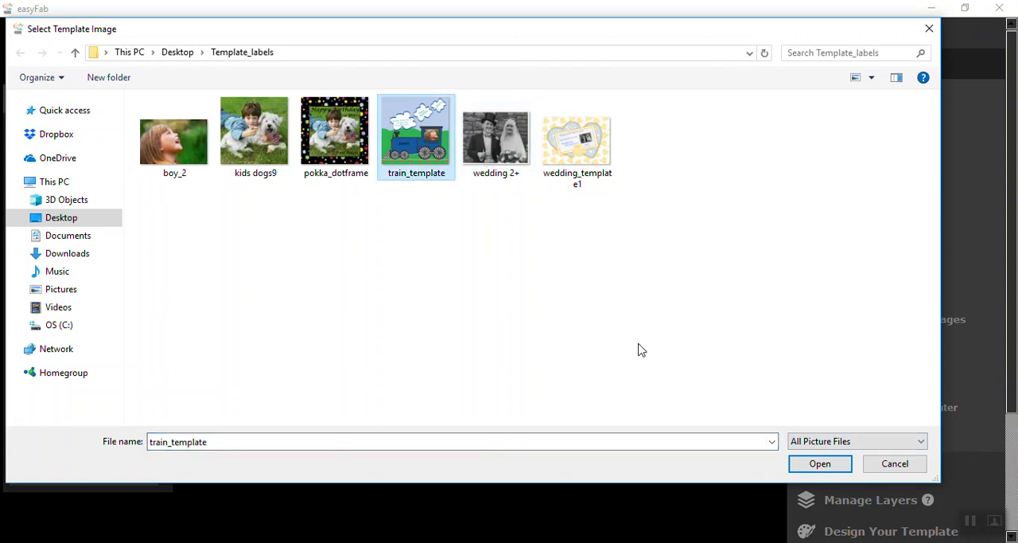
left_click(827, 467)
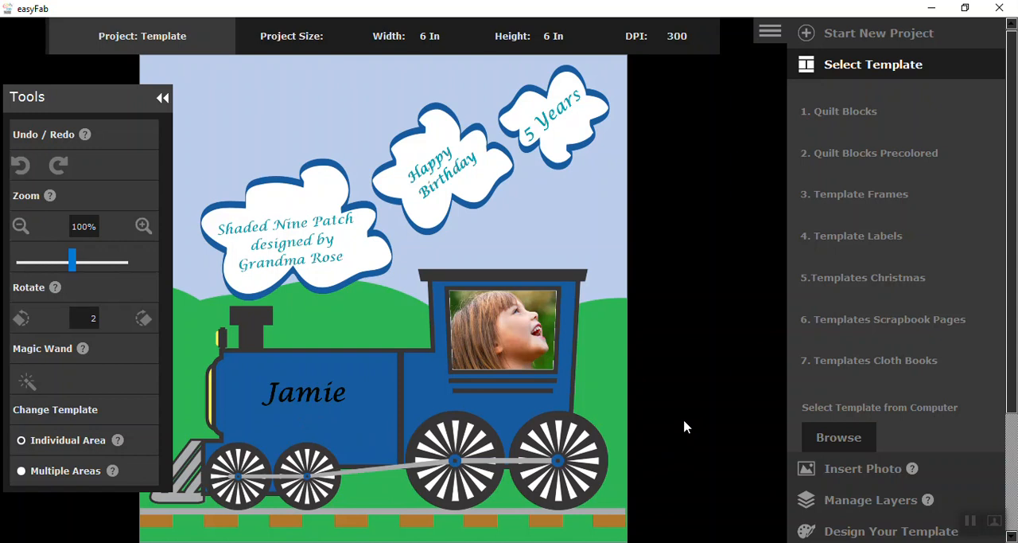
- Start a new Template project with the wedding hearts-and-bells label from Template Labels and move the Tools palette off the label's left side
left_click(804, 39)
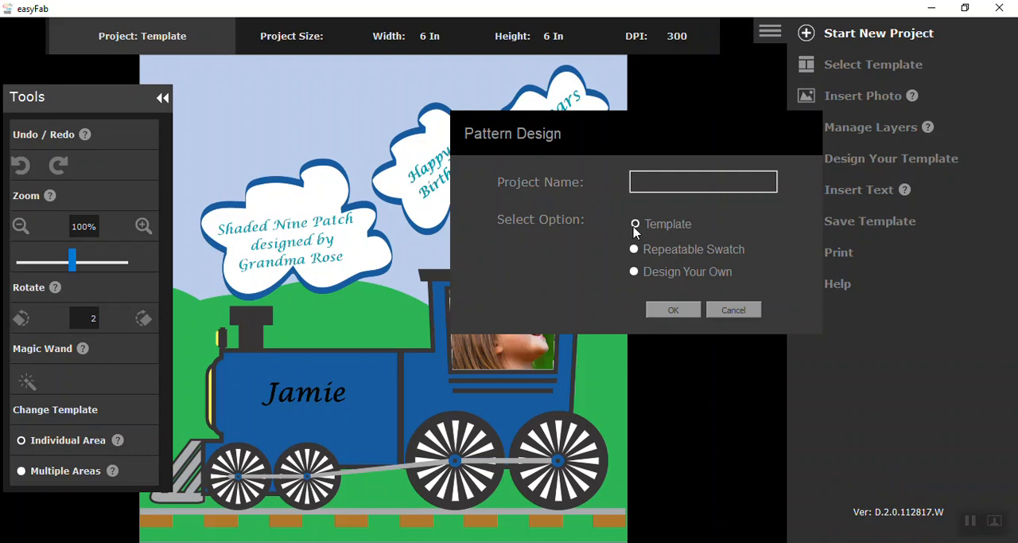
left_click(680, 310)
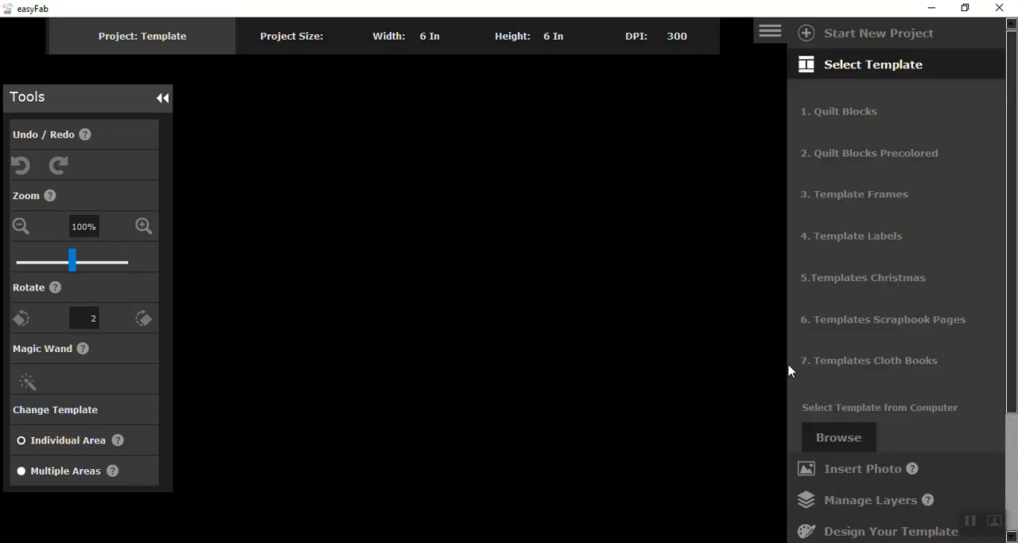
left_click(864, 239)
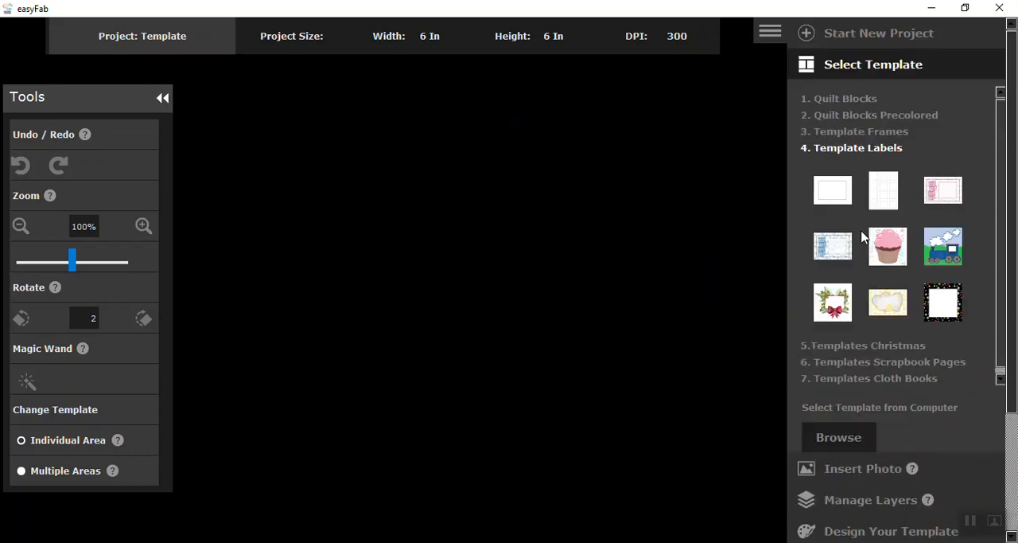
left_click(883, 306)
left_click_drag(115, 112, 719, 127)
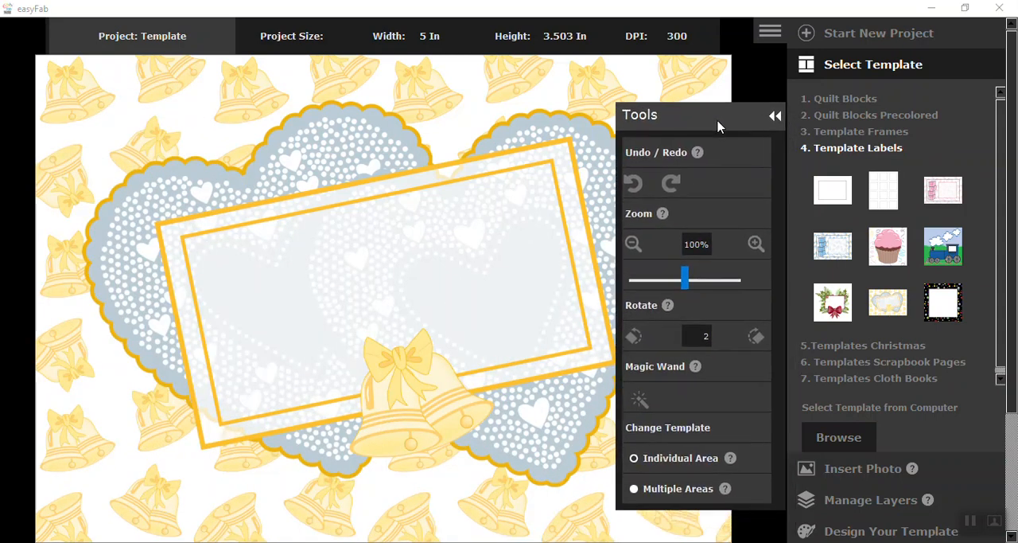
- Insert the photo wedding 2+ from the Template_labels folder into the wedding label
left_click(842, 472)
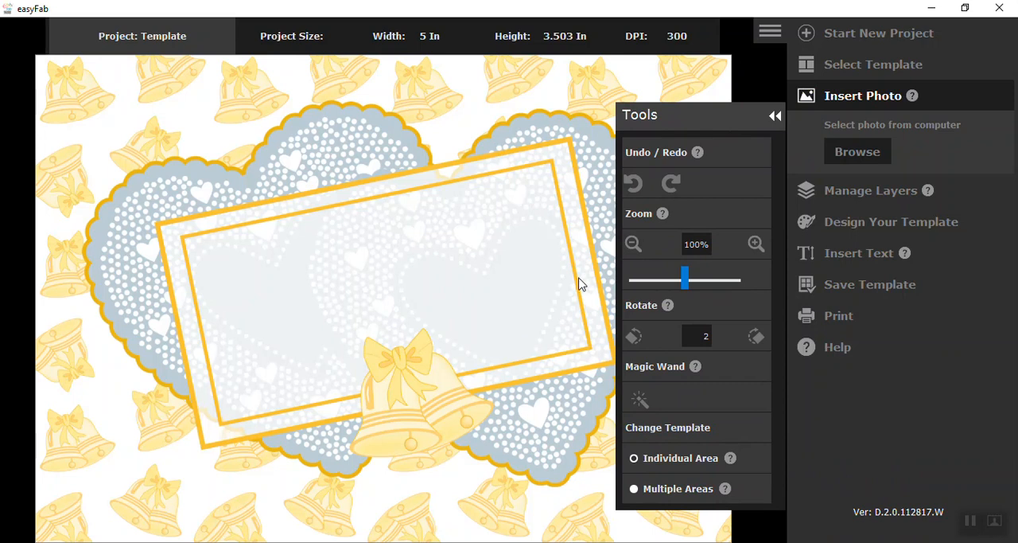
left_click(389, 251)
left_click(440, 231)
left_click(848, 155)
left_click(497, 136)
left_click(832, 469)
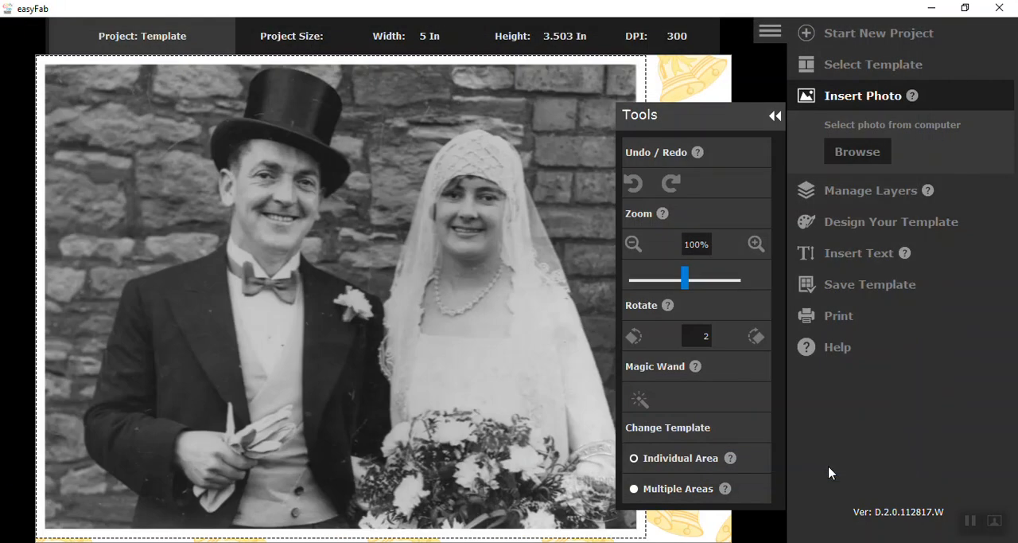
- Scale the wedding photo to 28% and move it into the right half of the label's frame
left_click(674, 279)
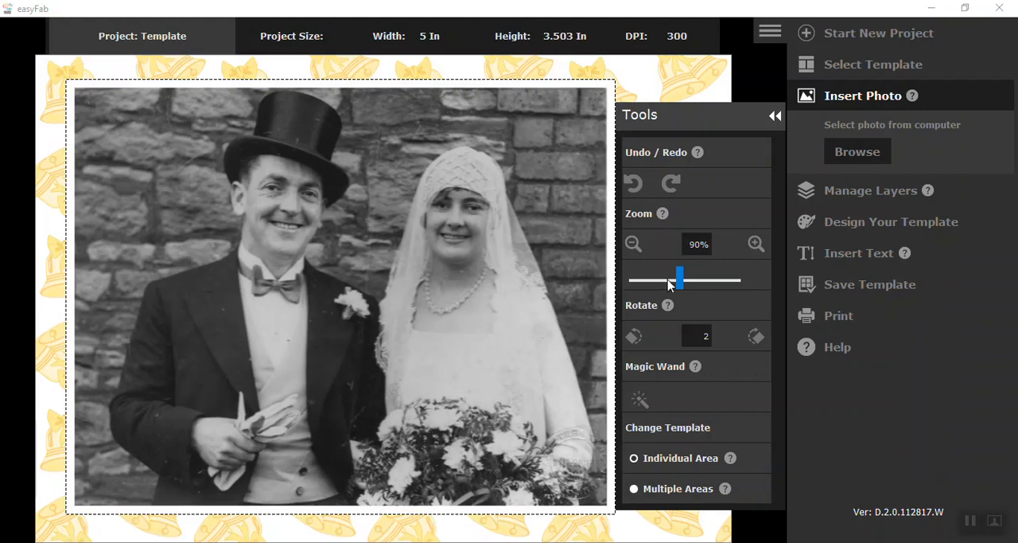
left_click_drag(669, 286, 655, 286)
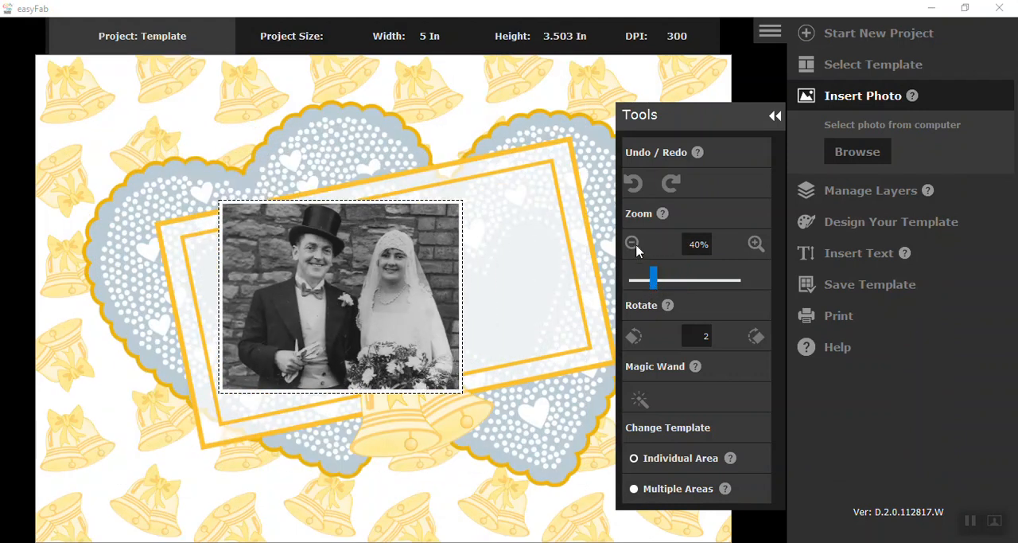
left_click(634, 245)
left_click(634, 245)
left_click(635, 246)
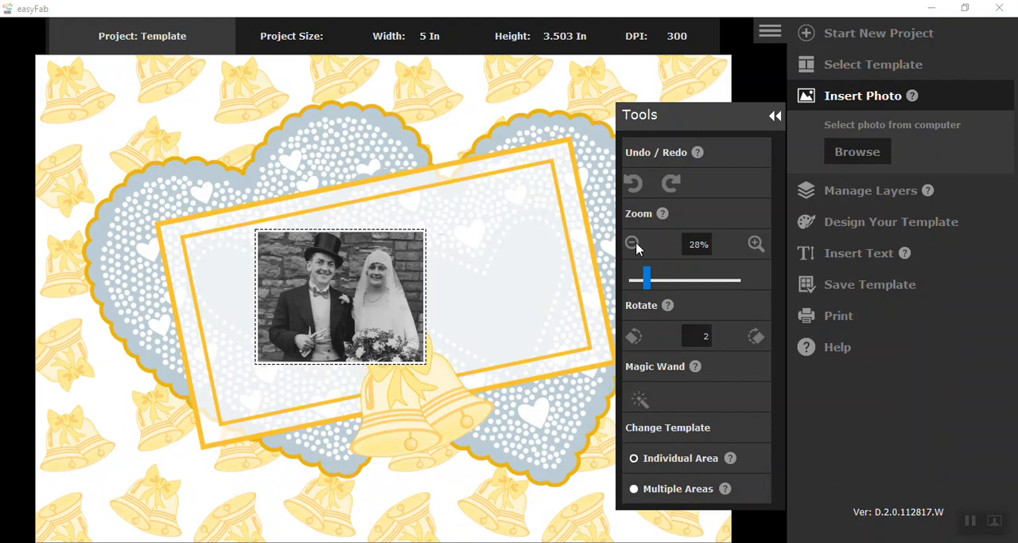
left_click_drag(406, 307, 546, 259)
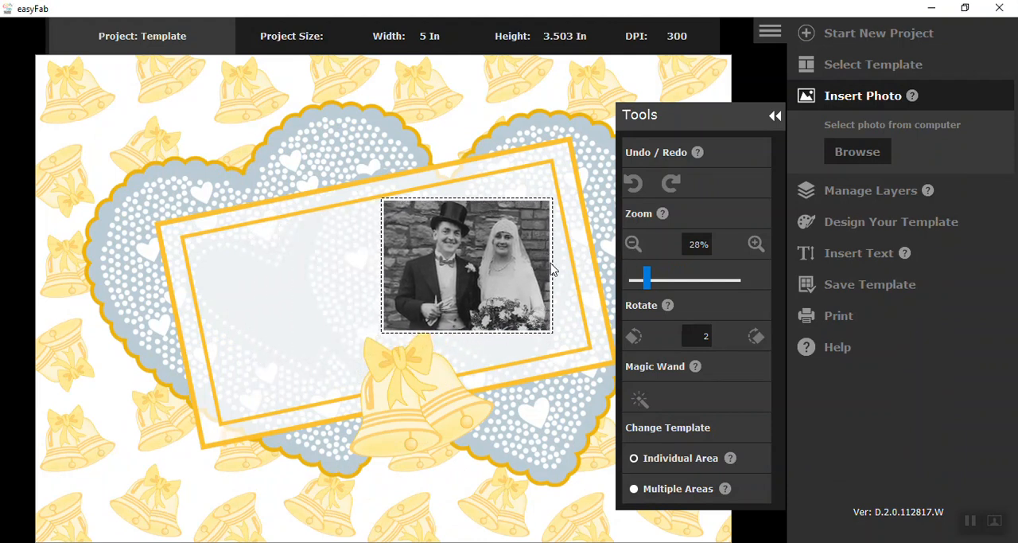
- Rotate the wedding photo counterclockwise to match the tilted frame and fit it inside the right half at 25% scale
left_click(634, 336)
left_click(634, 337)
left_click(635, 337)
left_click(634, 336)
left_click(634, 337)
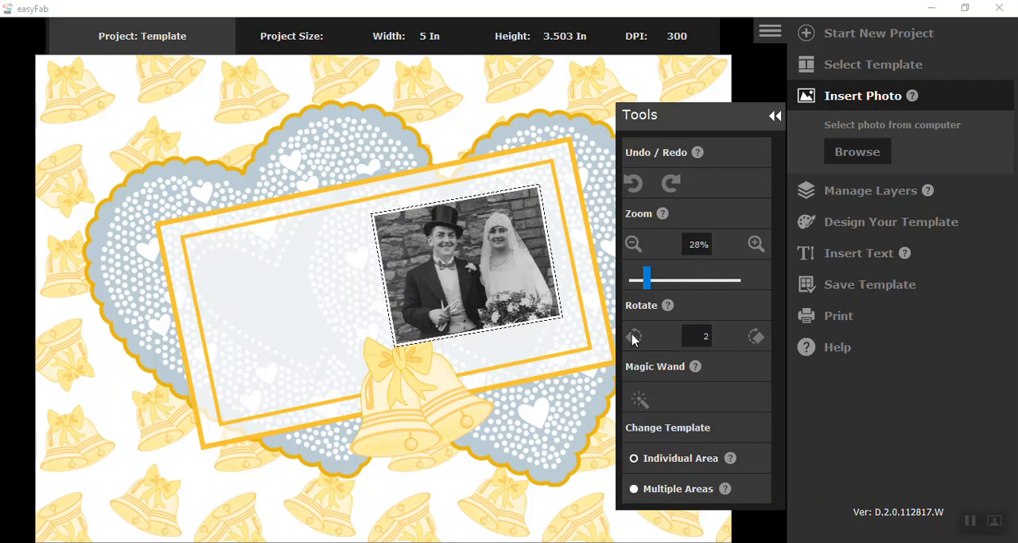
left_click(634, 337)
mouse_move(490, 282)
left_mouse_down()
mouse_move(519, 274)
mouse_move(497, 278)
left_mouse_up()
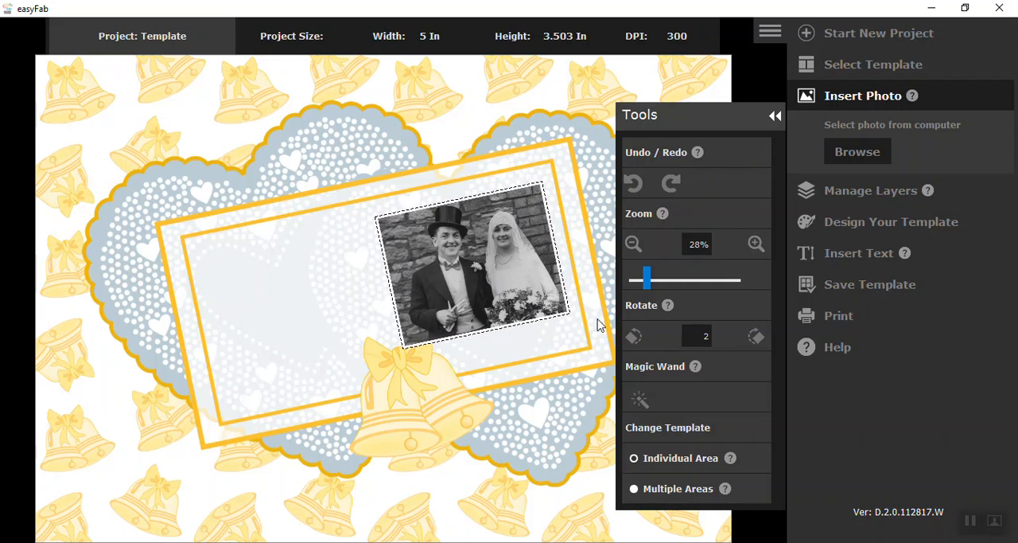
left_click(633, 244)
left_click_drag(496, 270, 505, 272)
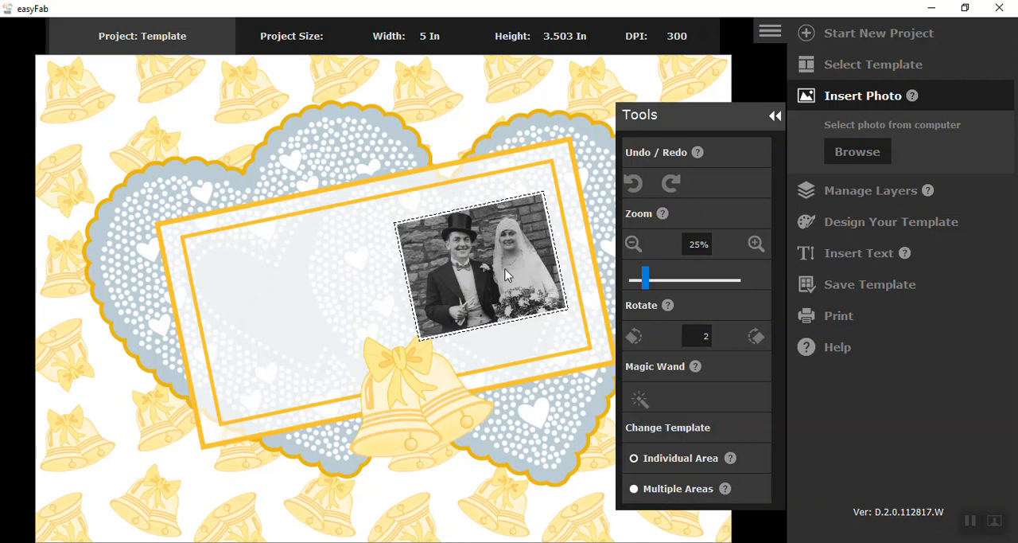
- Start a new Template project and load the finished label wedding_template1 from the Template_labels folder on the computer
left_click(809, 35)
left_click_drag(710, 118, 98, 105)
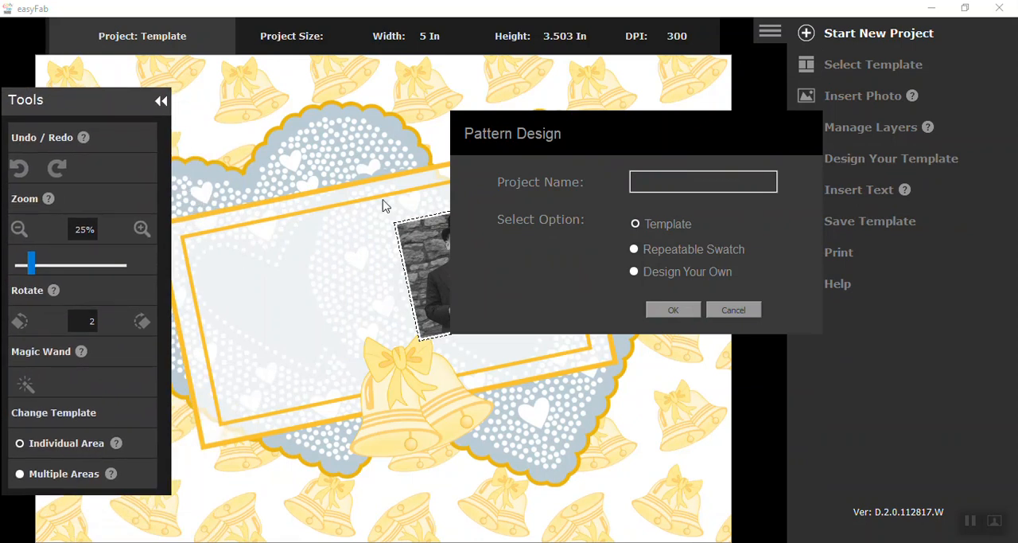
left_click(673, 310)
left_click(859, 442)
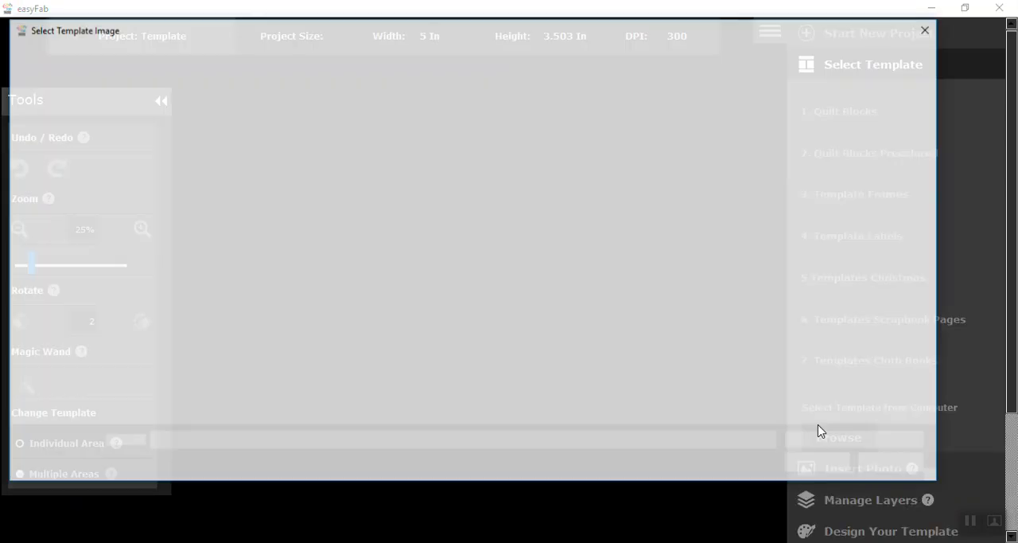
left_click(580, 159)
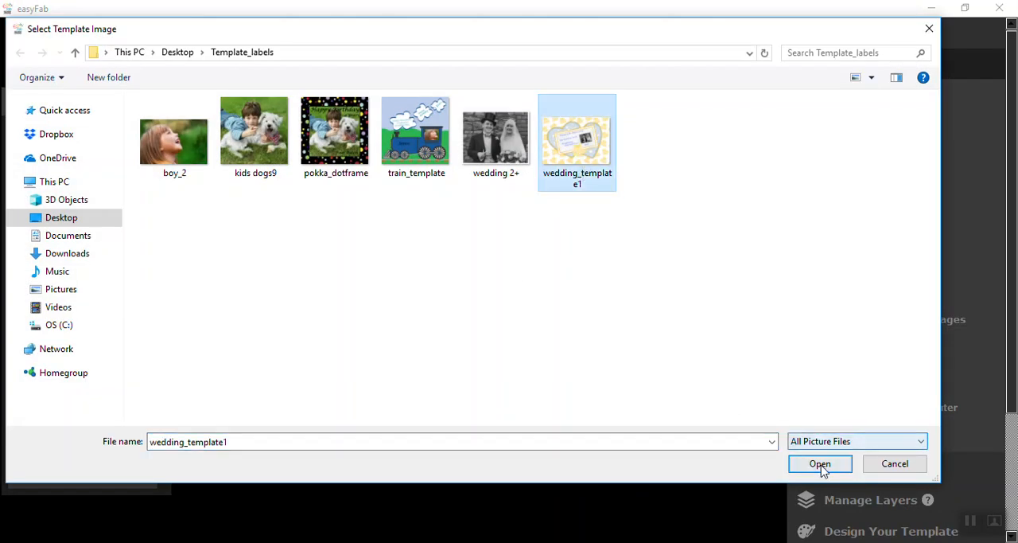
left_click(821, 464)
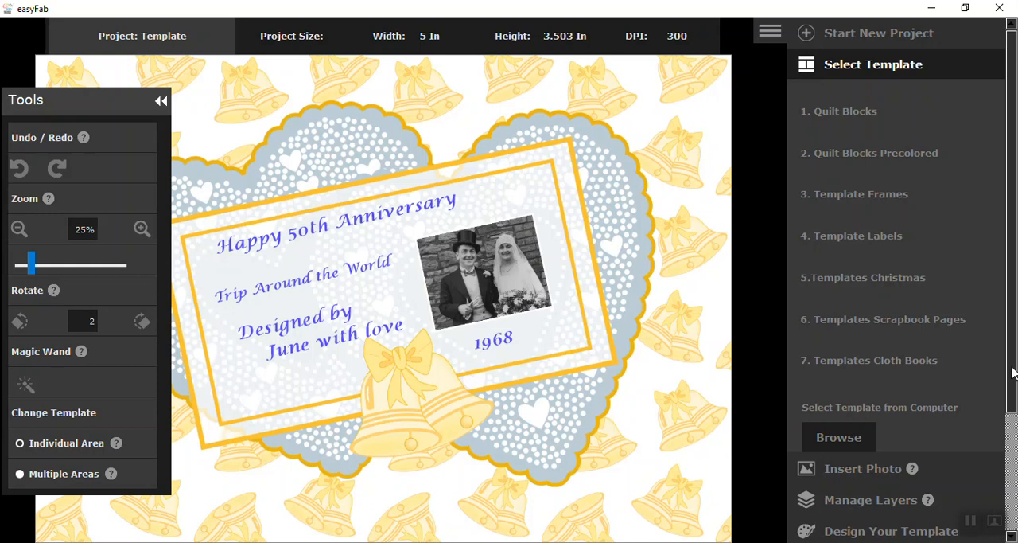
- Try an image width of 5.99 inches in the anniversary label's save options and leave without saving
scroll(1013, 373, "down", 2)
left_click(909, 486)
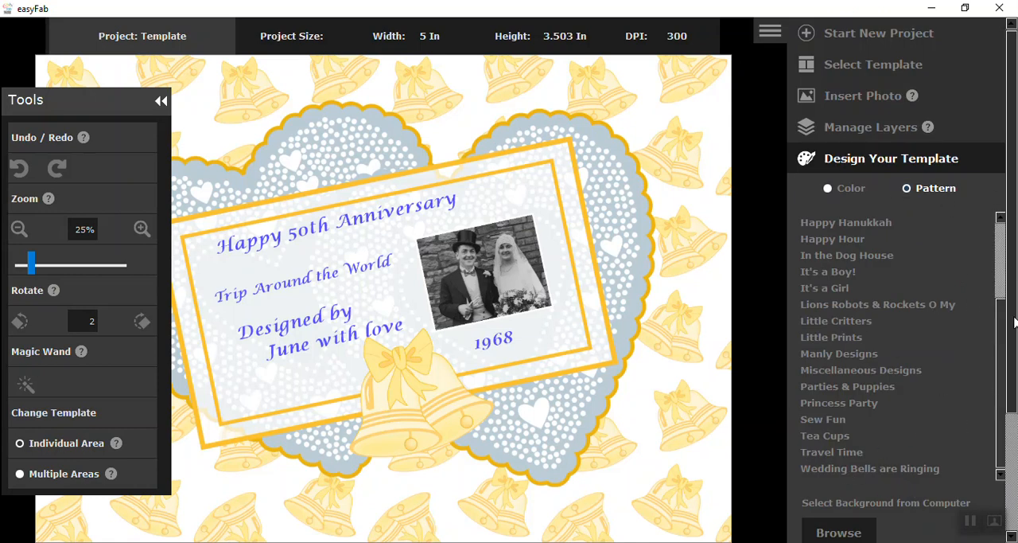
scroll(1015, 320, "down", 2)
left_click(907, 474)
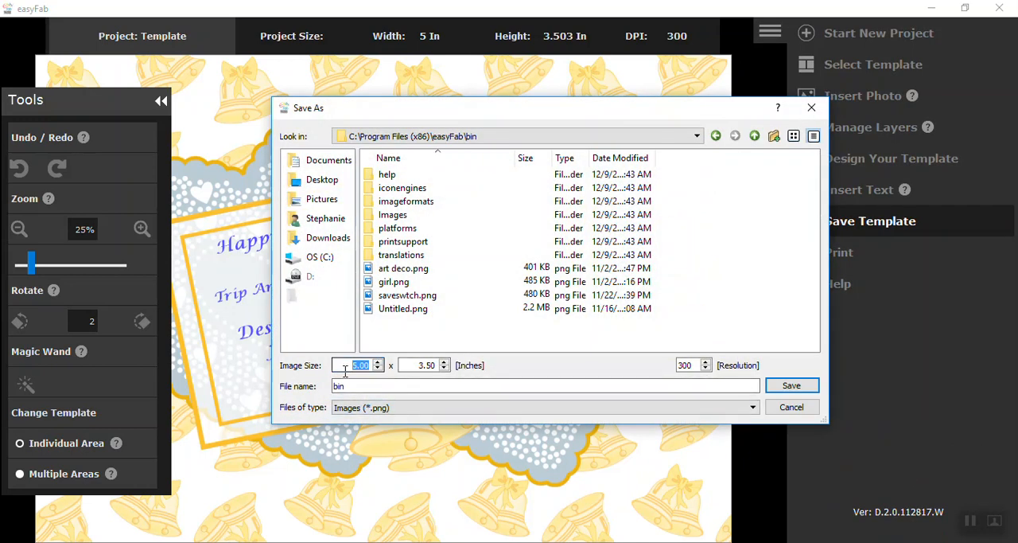
type("5.99")
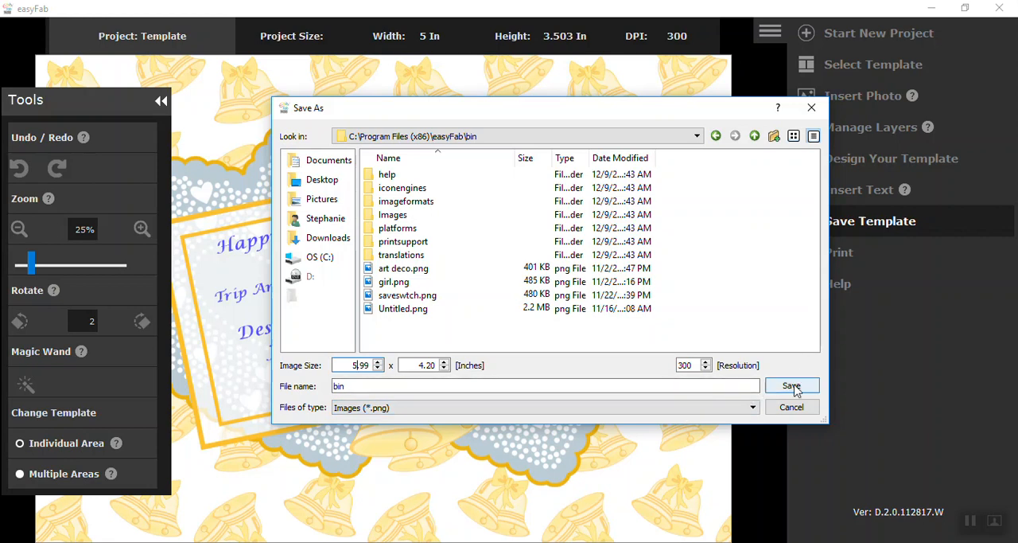
left_click(811, 106)
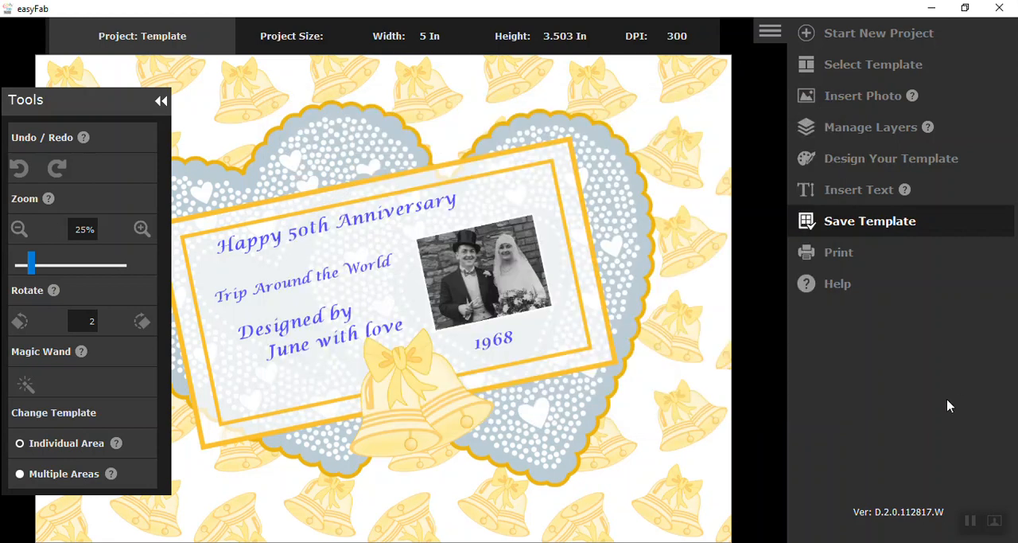